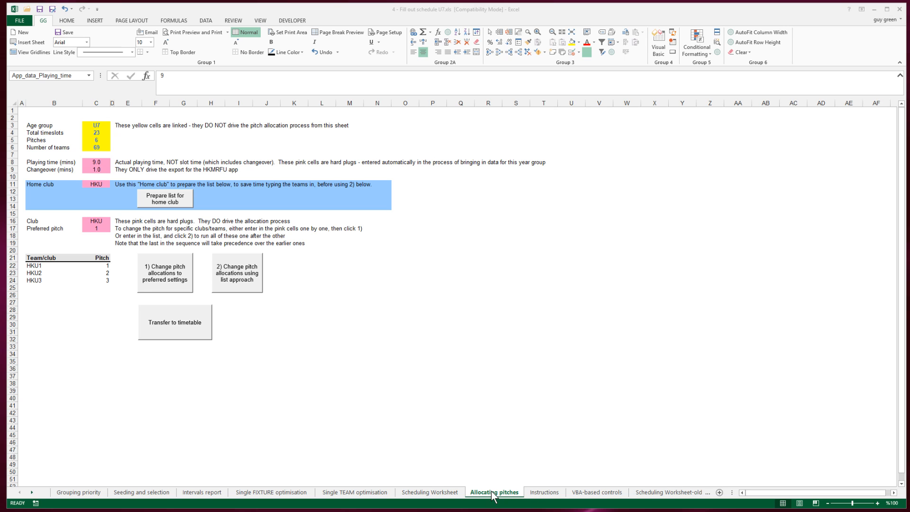
# Step: Refresh the schedule data on the Single TEAM optimisation sheet and inspect HKU1's 8:55 fixture on Pitch 5
pyautogui.click(359, 494)
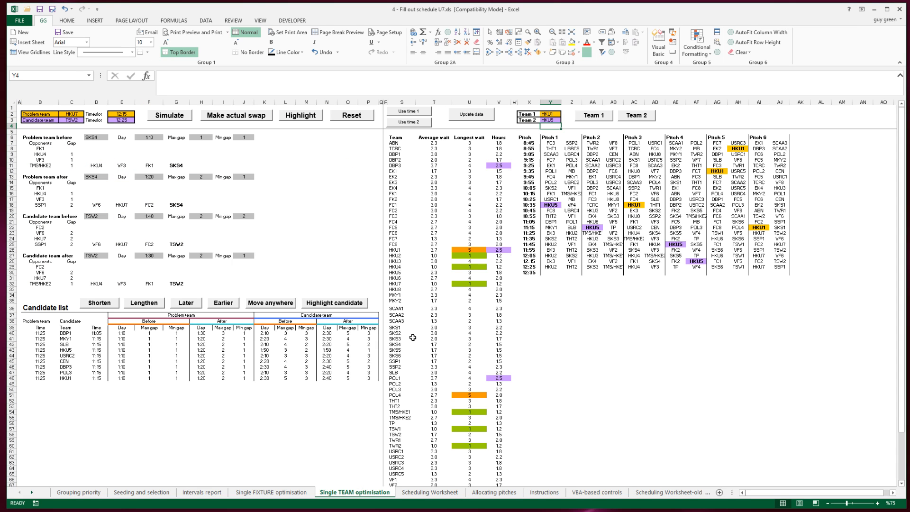
pyautogui.click(475, 113)
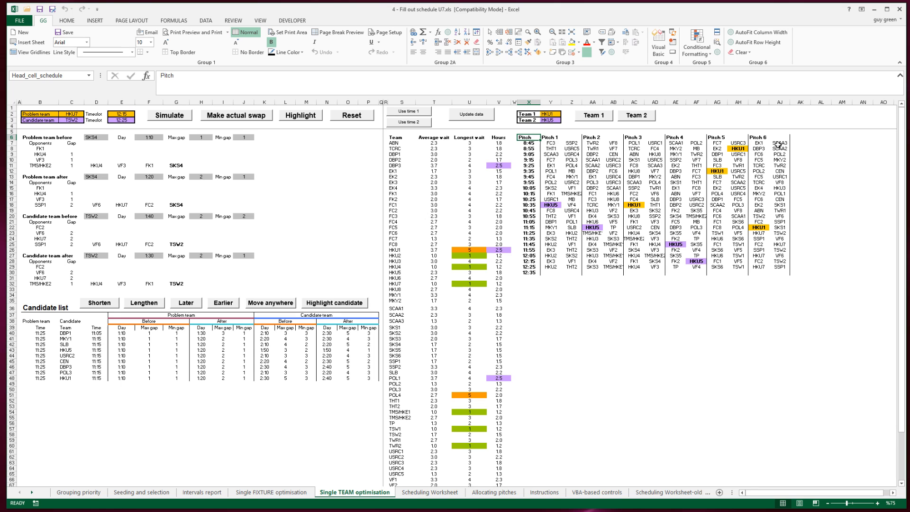
pyautogui.click(736, 149)
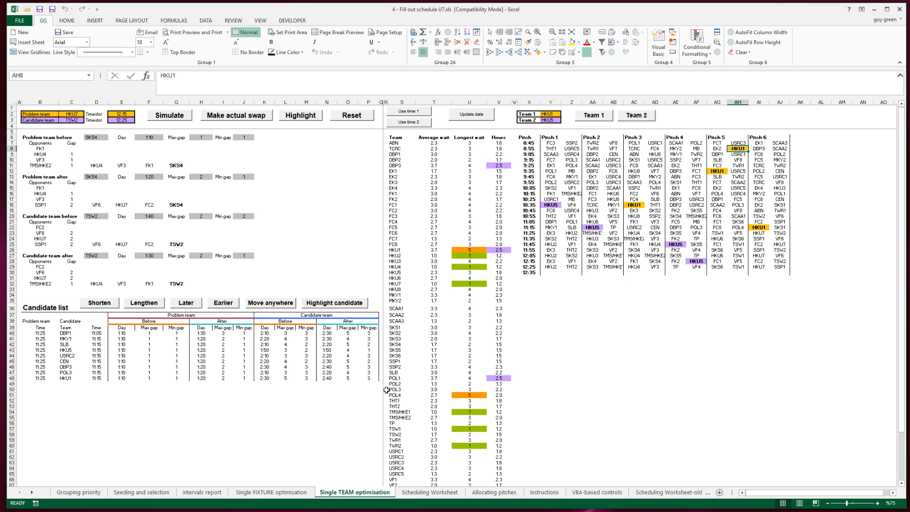
# Step: On the Allocating pitches sheet, apply the preferred-settings pitch change for club HKU with preferred pitch 1
pyautogui.click(495, 492)
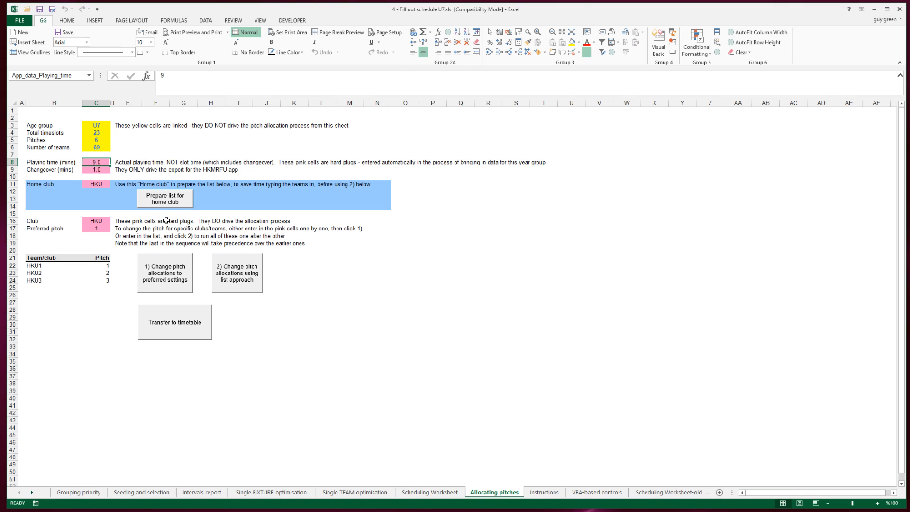
pyautogui.click(93, 223)
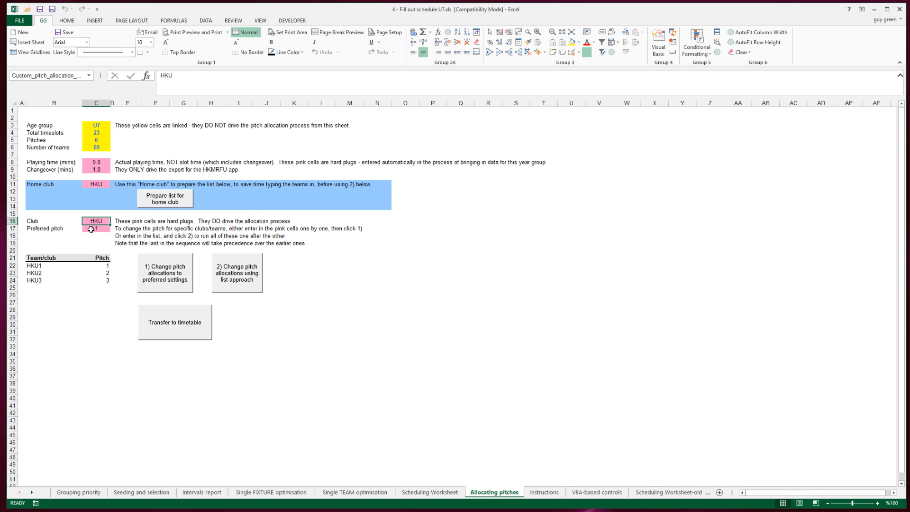
pyautogui.click(165, 273)
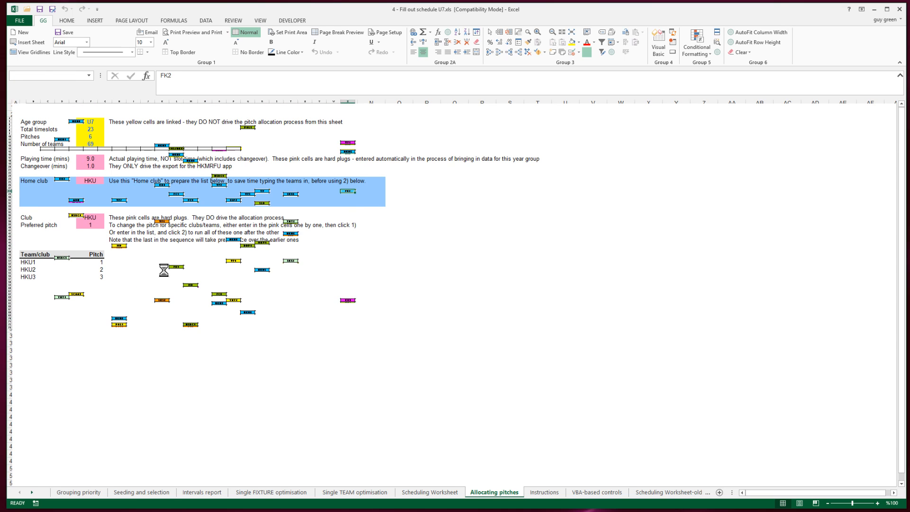
# Step: On the Single TEAM optimisation sheet, compare HKU1's 9:35 and 10:35 fixtures with the Pitch 1 fixtures in the same timeslots
pyautogui.click(355, 493)
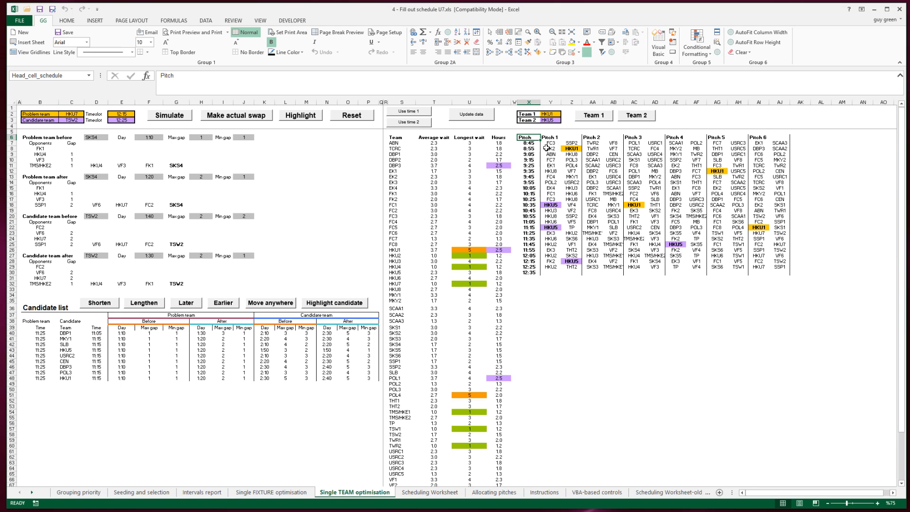
pyautogui.click(701, 172)
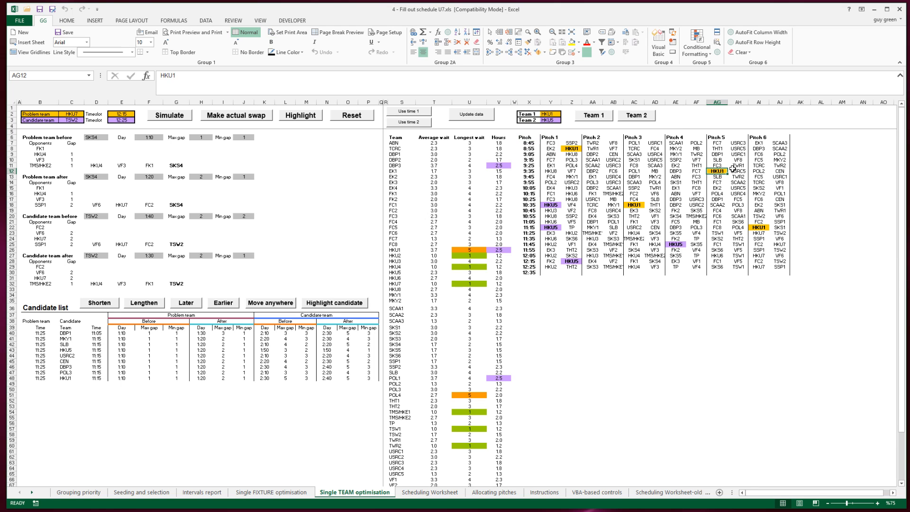
pyautogui.press('Left')
pyautogui.press('Left')
pyautogui.press('Left')
pyautogui.press('Left')
pyautogui.press('Left')
pyautogui.press('Left')
pyautogui.press('Left')
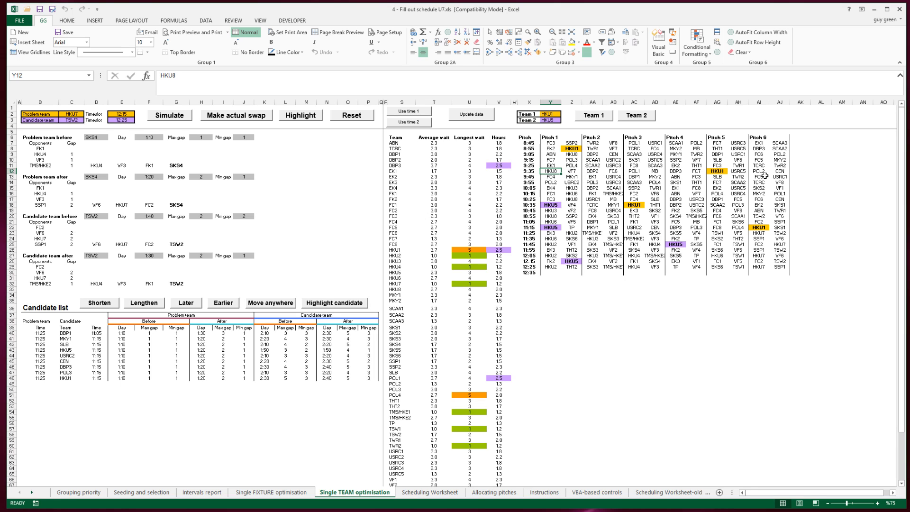
pyautogui.click(634, 207)
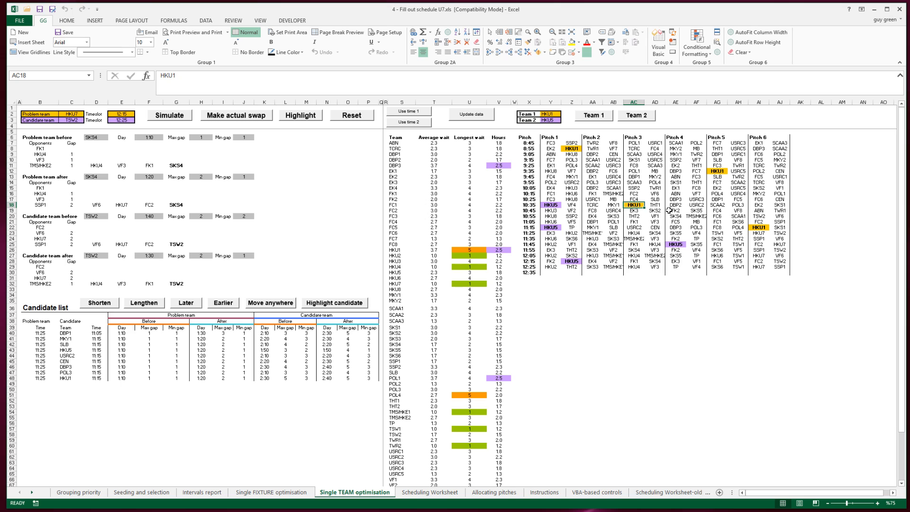
pyautogui.press('Left')
pyautogui.press('Left')
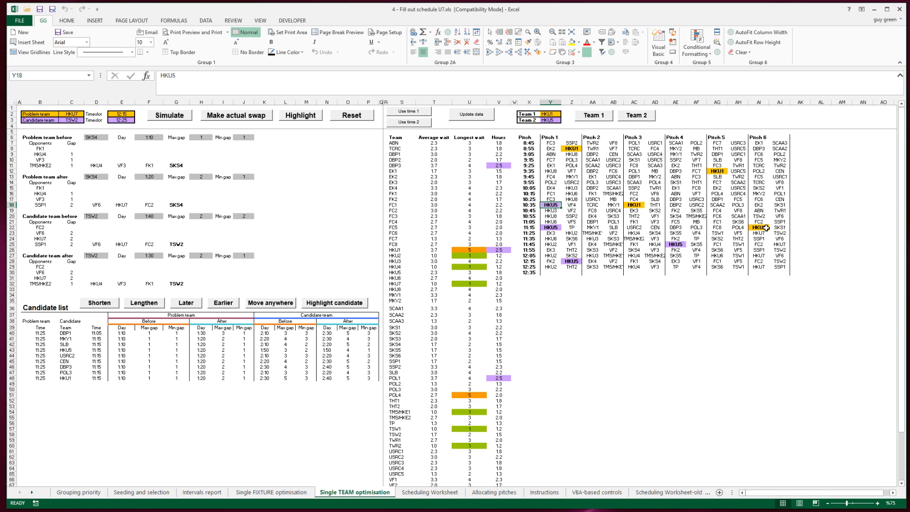
# Step: Examine HKU1's 11:15 fixture, then compare HKU5's 11:45 and HKU1's 9:35 fixtures with Pitch 1 at those times
pyautogui.click(763, 228)
pyautogui.click(674, 244)
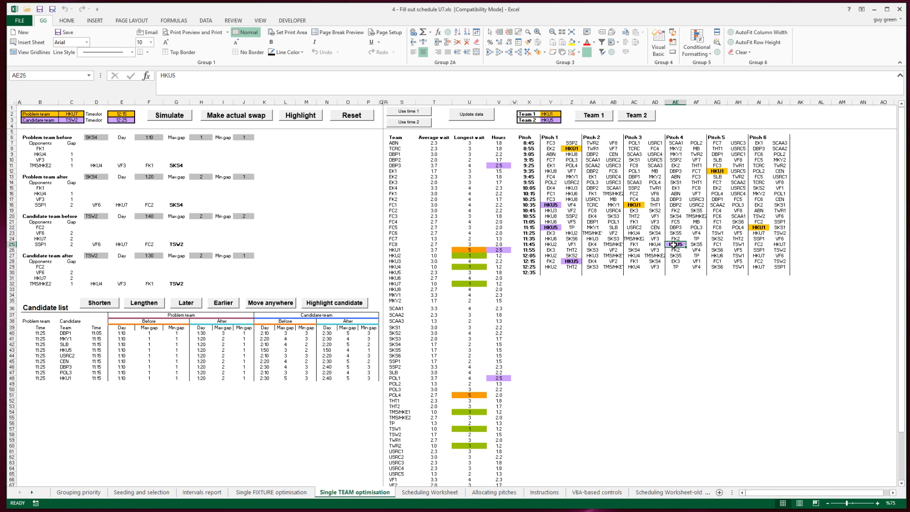
pyautogui.press('Left')
pyautogui.press('Left')
pyautogui.press('Left')
pyautogui.press('Left')
pyautogui.press('Left')
pyautogui.press('Left')
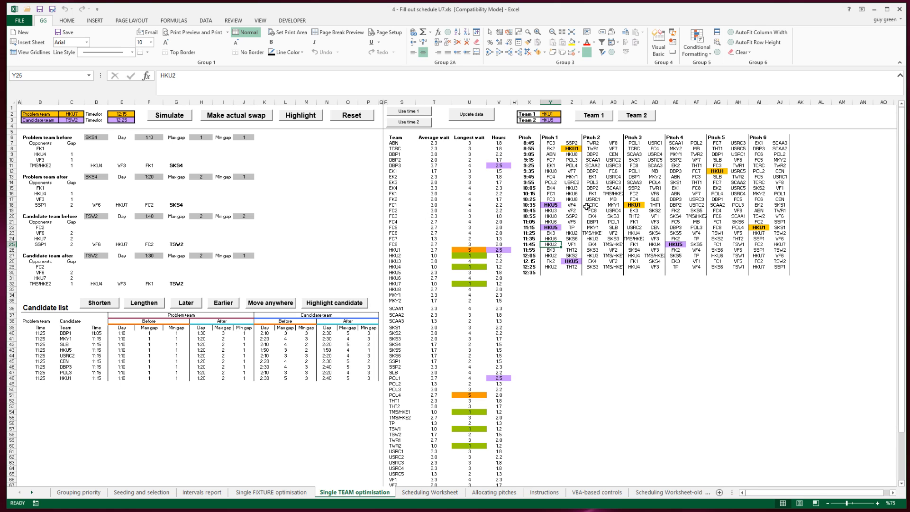
pyautogui.click(718, 170)
pyautogui.press('Left')
pyautogui.press('Left')
pyautogui.press('Left')
pyautogui.press('Left')
pyautogui.press('Left')
pyautogui.press('Left')
pyautogui.press('Left')
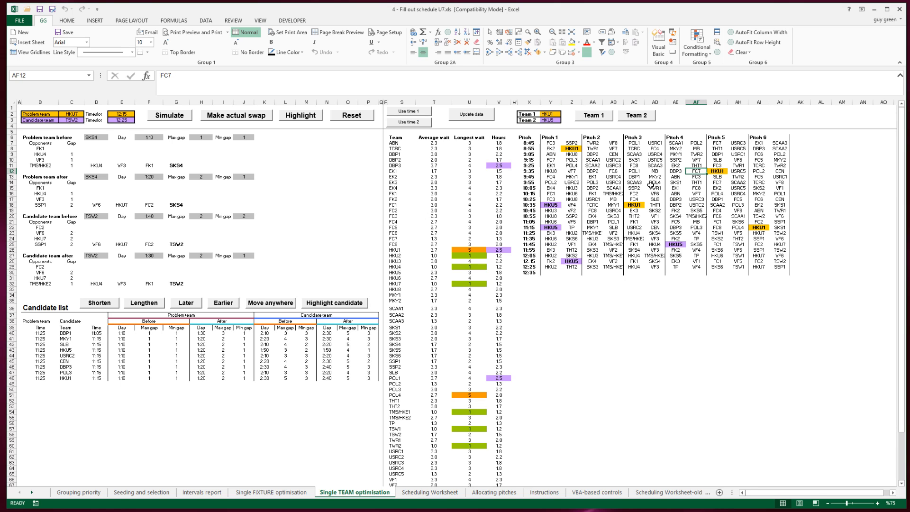
pyautogui.press('Left')
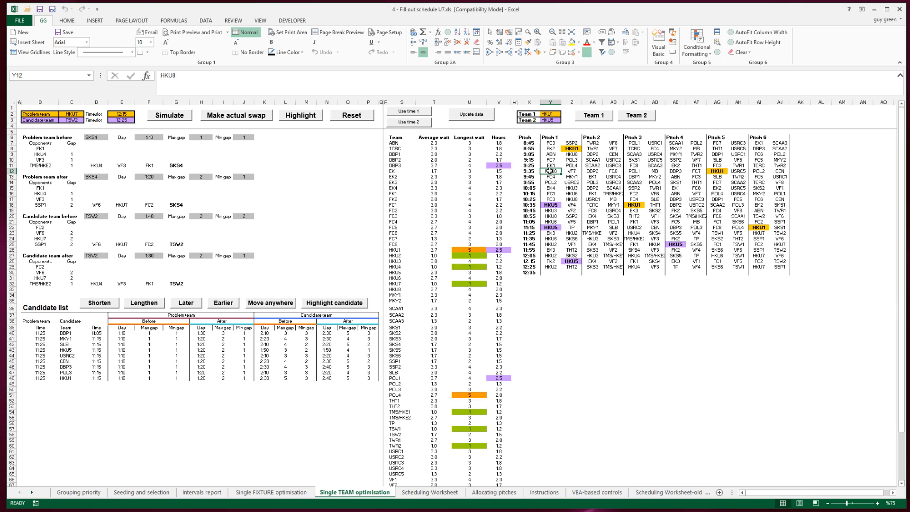
# Step: Examine the Pitch 1 fixtures for HKU teams timeslot by timeslot, from 8:45 to 10:45
pyautogui.click(551, 142)
pyautogui.press('Down')
pyautogui.press('Down')
pyautogui.press('Down')
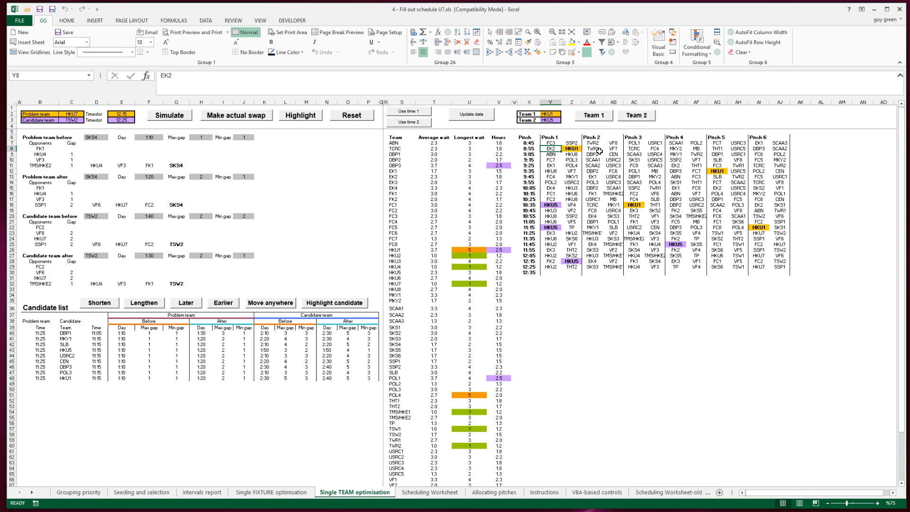
pyautogui.press('Up')
pyautogui.press('Right')
pyautogui.press('Down')
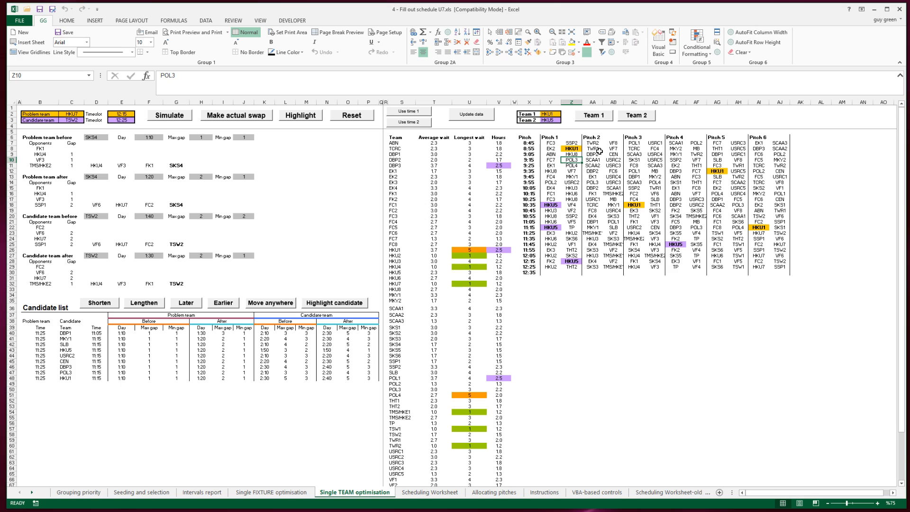
pyautogui.press('Down')
pyautogui.press('Down')
pyautogui.press('Left')
pyautogui.press('Down')
pyautogui.press('Down')
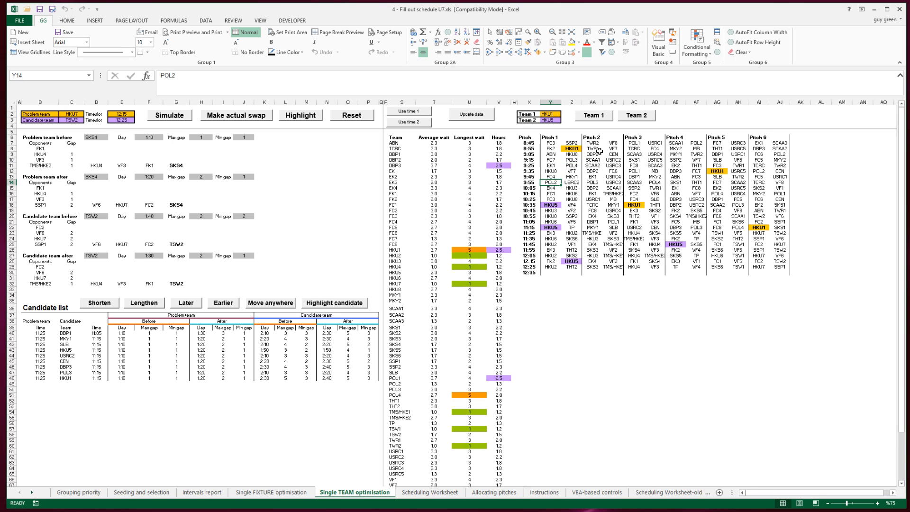
pyautogui.press('Down')
pyautogui.press('Right')
pyautogui.press('Down')
pyautogui.press('Down')
pyautogui.press('Down')
pyautogui.press('Down')
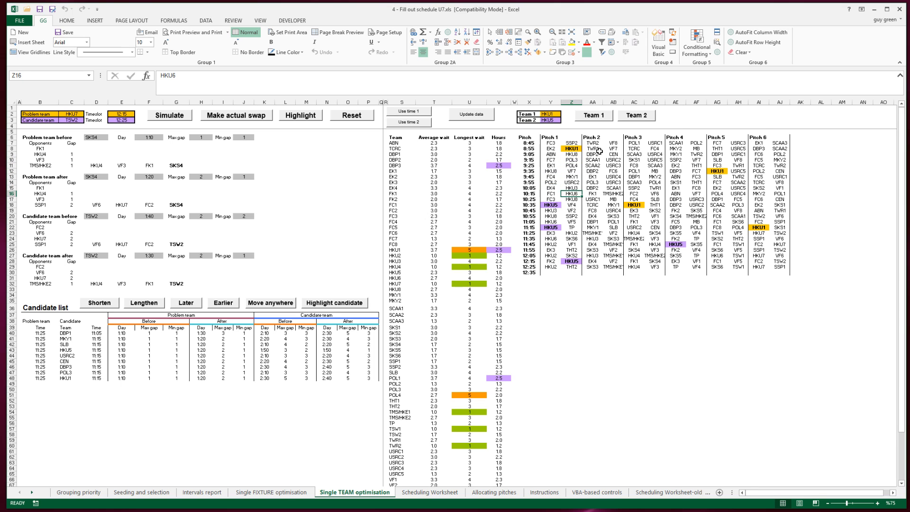
# Step: On the Allocating pitches sheet, set the club to HKU1 and apply the change to preferred pitch 1
pyautogui.click(502, 492)
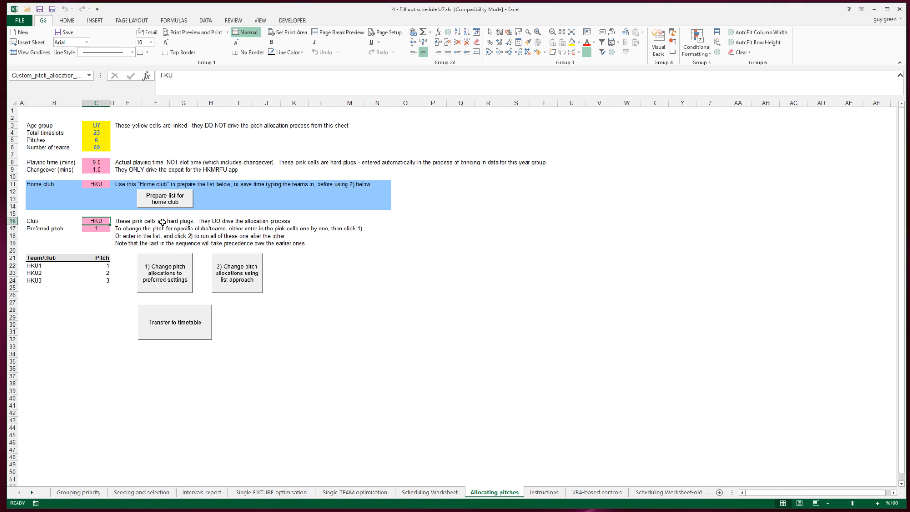
pyautogui.press('F2')
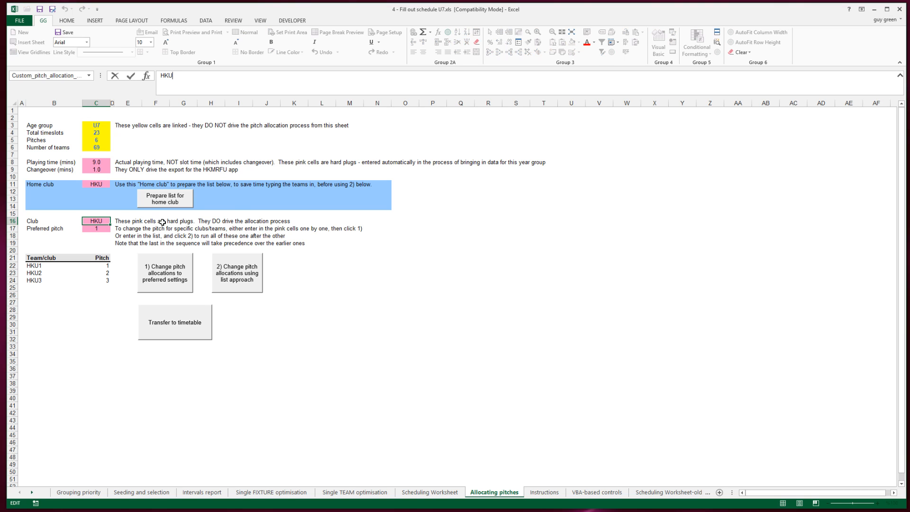
pyautogui.write('1')
pyautogui.press('Return')
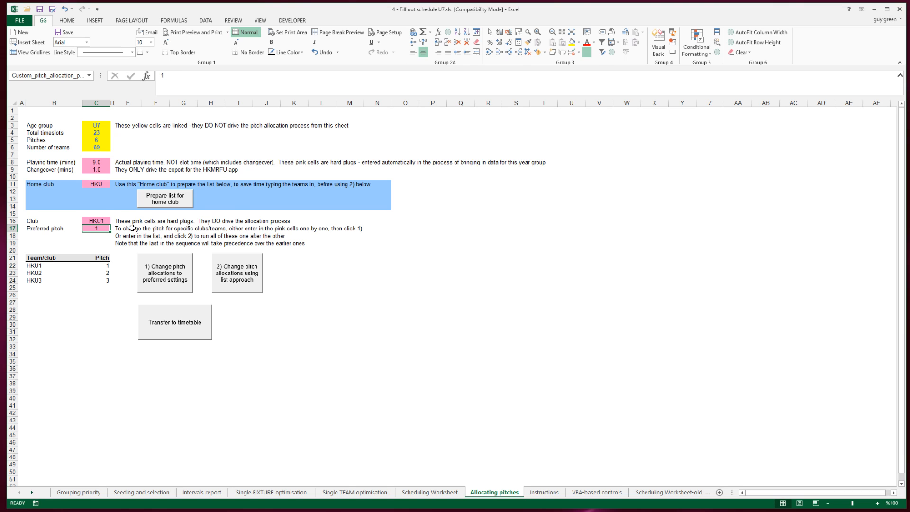
pyautogui.click(165, 282)
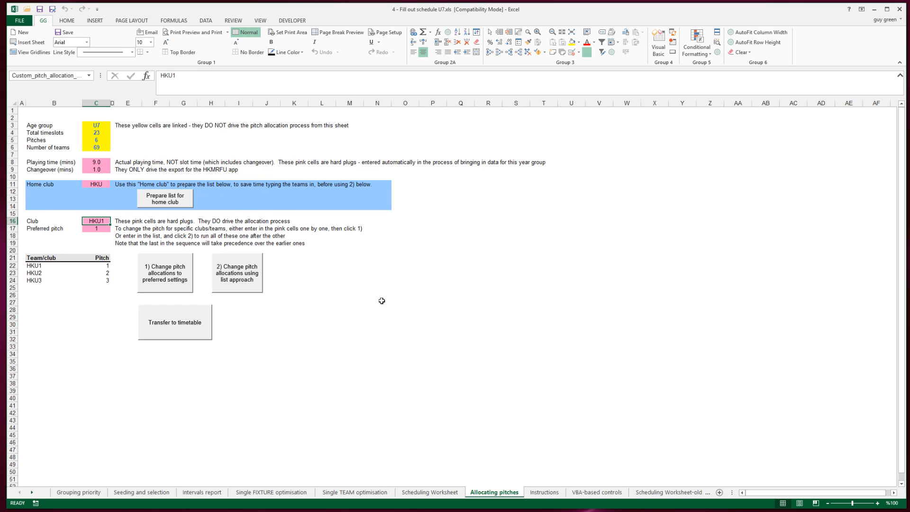
# Step: Refresh the data on the Single TEAM optimisation sheet and examine the 9:35 row for HKU1's new pitch allocation
pyautogui.click(372, 493)
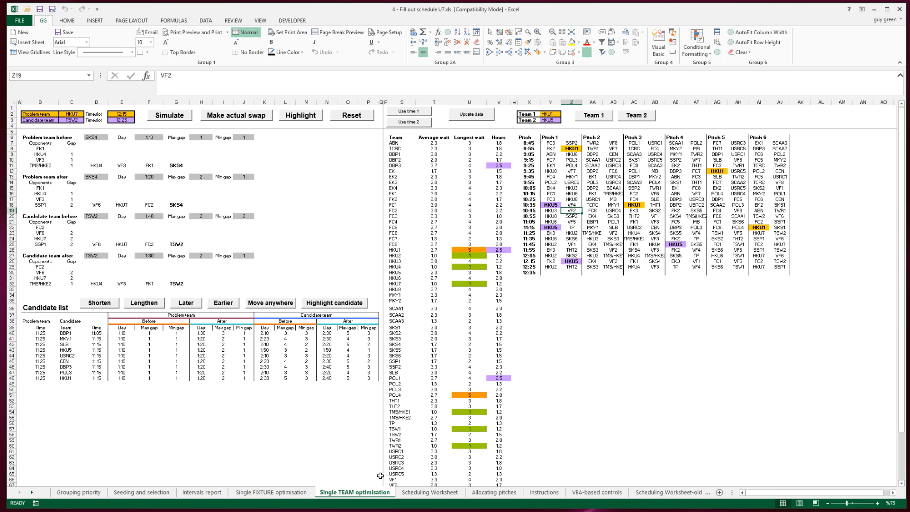
pyautogui.click(470, 115)
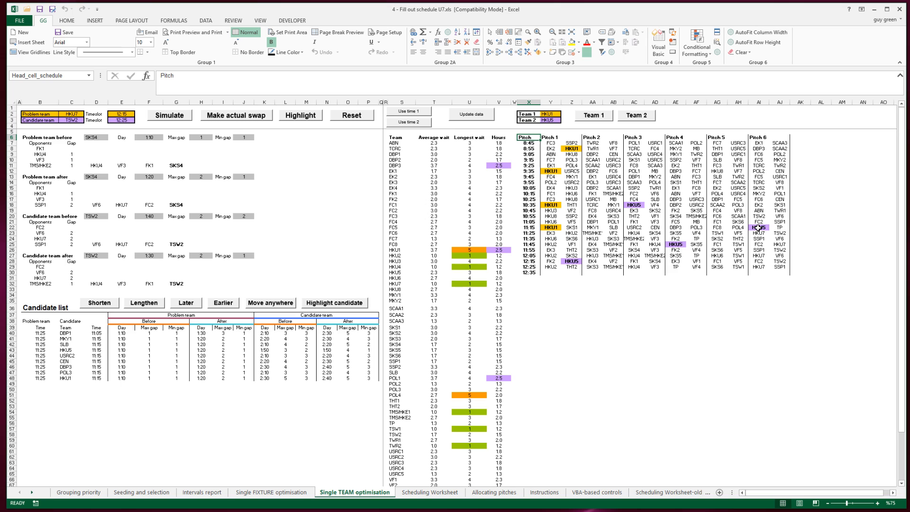
pyautogui.click(548, 171)
pyautogui.press('Right')
pyautogui.press('Right')
pyautogui.press('Right')
pyautogui.press('Right')
pyautogui.press('Right')
pyautogui.press('Right')
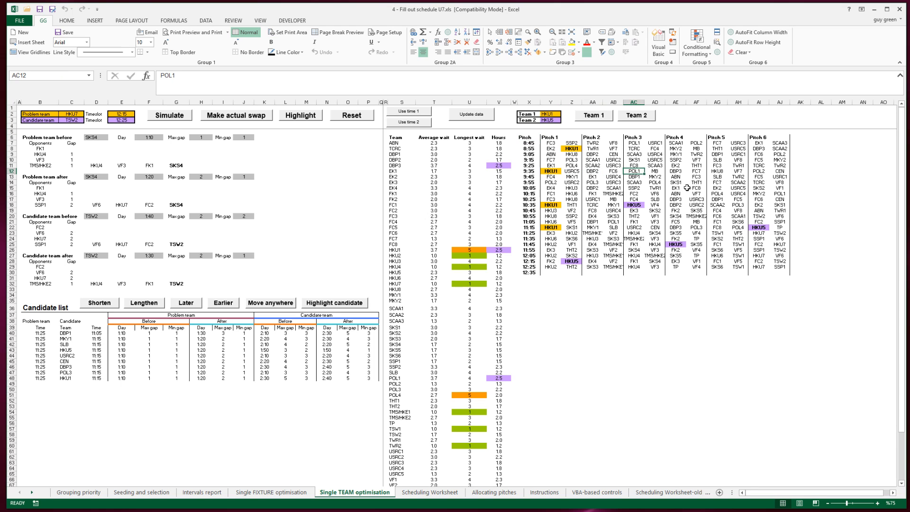
pyautogui.press('Right')
pyautogui.press('Right')
pyautogui.press('Left')
pyautogui.press('Left')
pyautogui.press('Left')
pyautogui.press('Left')
pyautogui.press('Left')
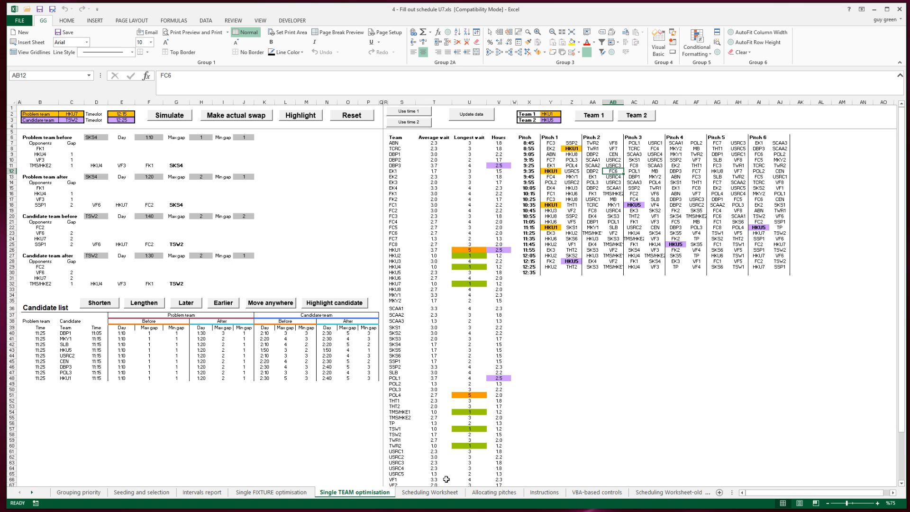
# Step: On the Allocating pitches sheet, prepare the team and pitch list for home club HKU
pyautogui.click(488, 493)
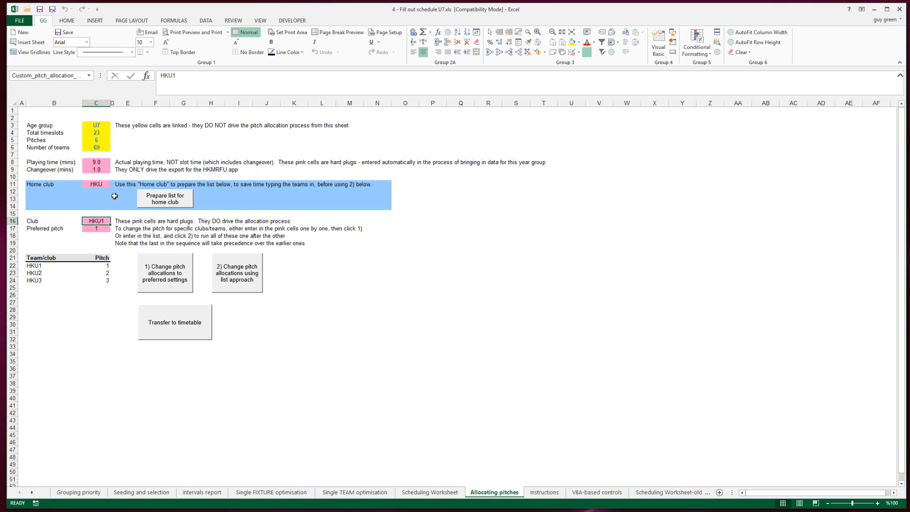
pyautogui.click(89, 184)
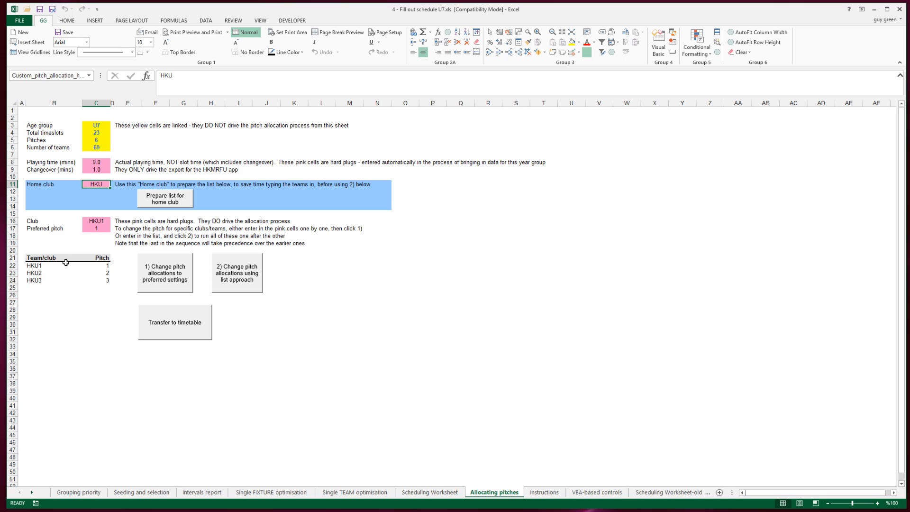
pyautogui.click(169, 206)
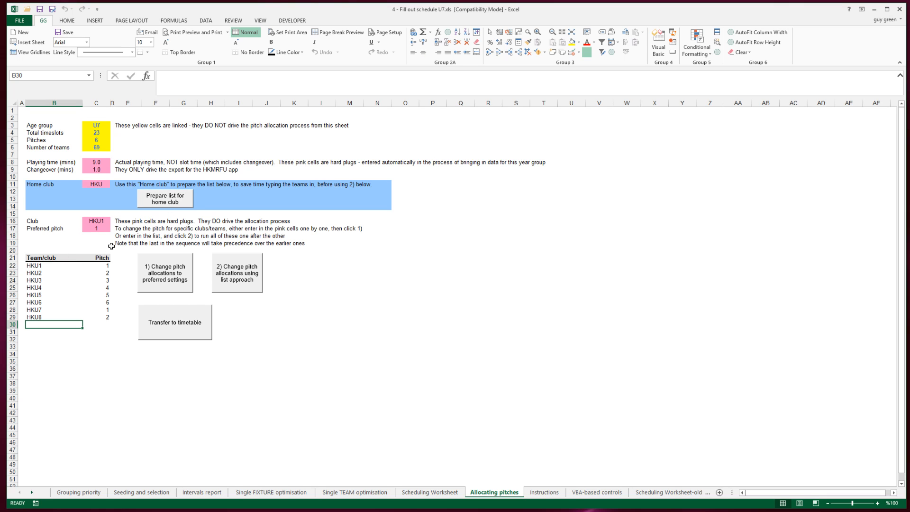
# Step: Review the teams in the prepared home club list and the pitch number assigned to each
pyautogui.click(32, 265)
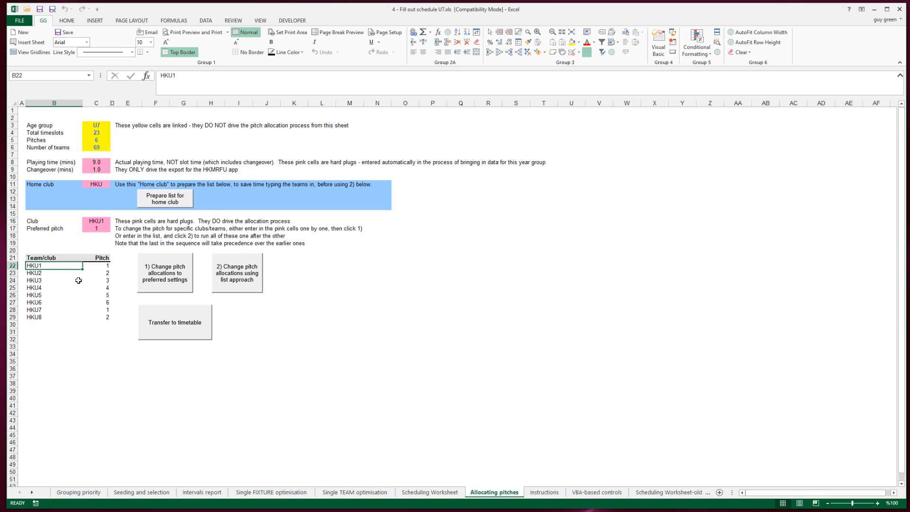
pyautogui.press('Down')
pyautogui.press('Down')
pyautogui.press('Down')
pyautogui.press('Down')
pyautogui.press('Down')
pyautogui.press('Down')
pyautogui.press('Down')
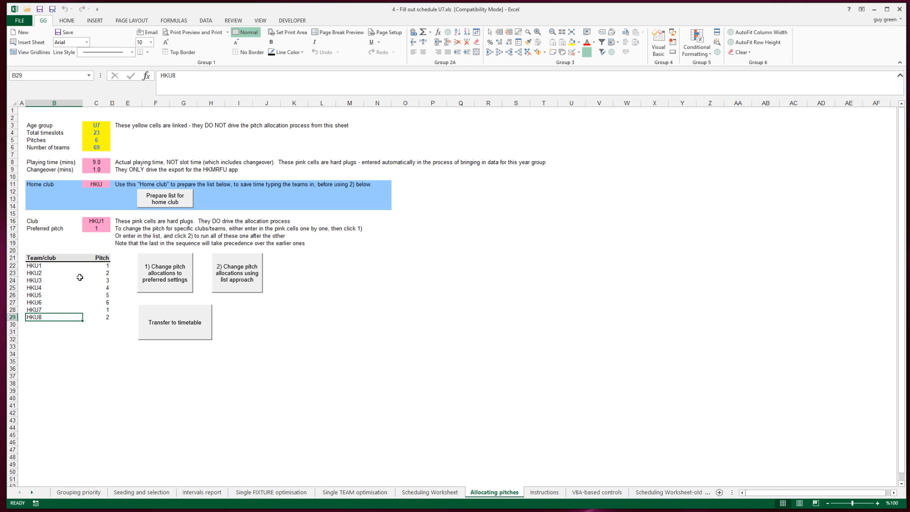
pyautogui.click(100, 266)
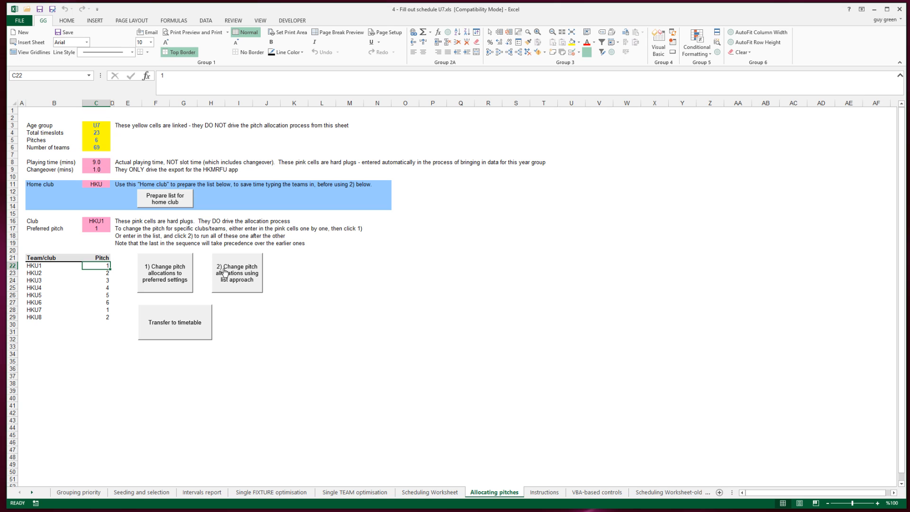
pyautogui.press('Down')
pyautogui.press('Down')
pyautogui.press('Down')
pyautogui.press('Down')
pyautogui.press('Down')
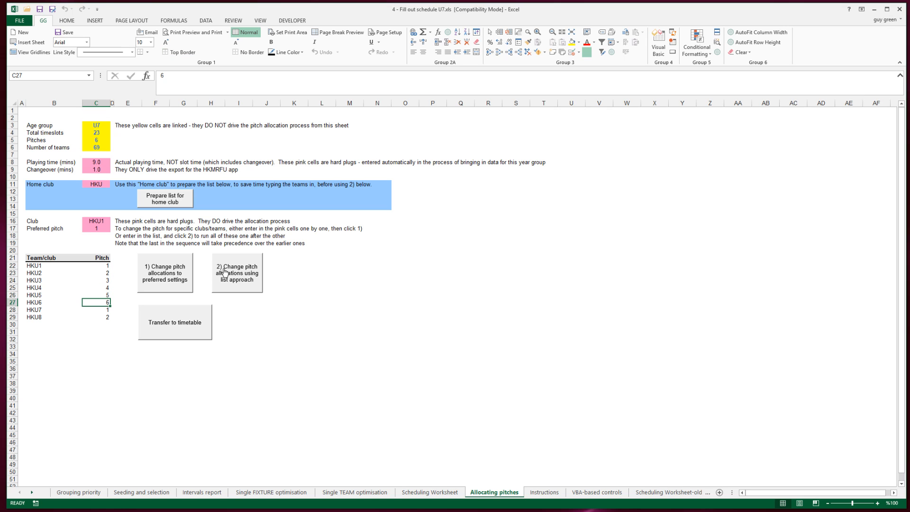
# Step: Set HKU7's pitch to 5 in the team and pitch list
pyautogui.press('Down')
pyautogui.press('Up')
pyautogui.press('Down')
pyautogui.press('Down')
pyautogui.press('Up')
pyautogui.write('5')
pyautogui.press('Up')
pyautogui.press('Down')
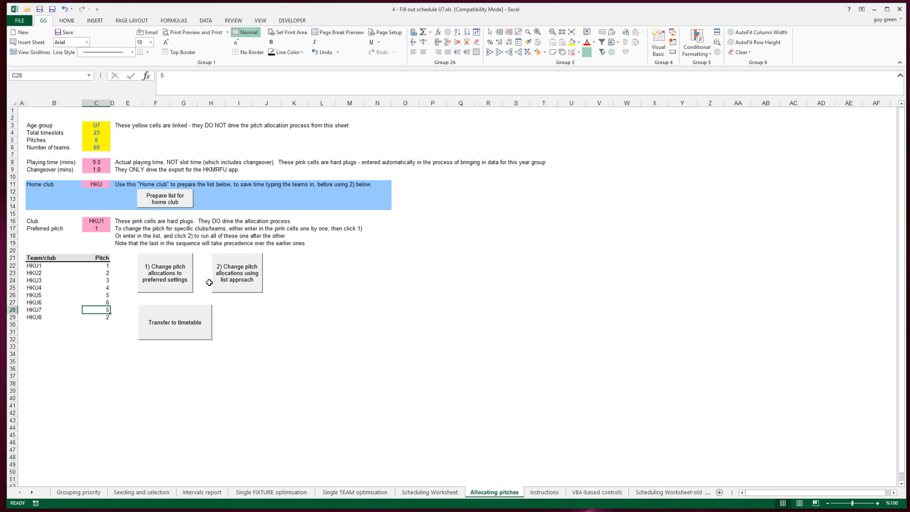
pyautogui.click(30, 267)
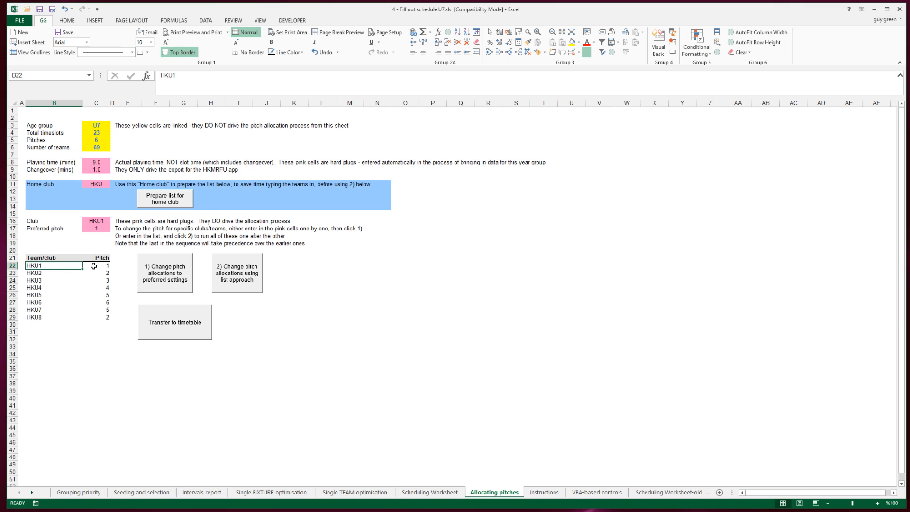
# Step: Compare the single Club and Preferred pitch entries with the team and pitch pairs in the list
pyautogui.click(93, 220)
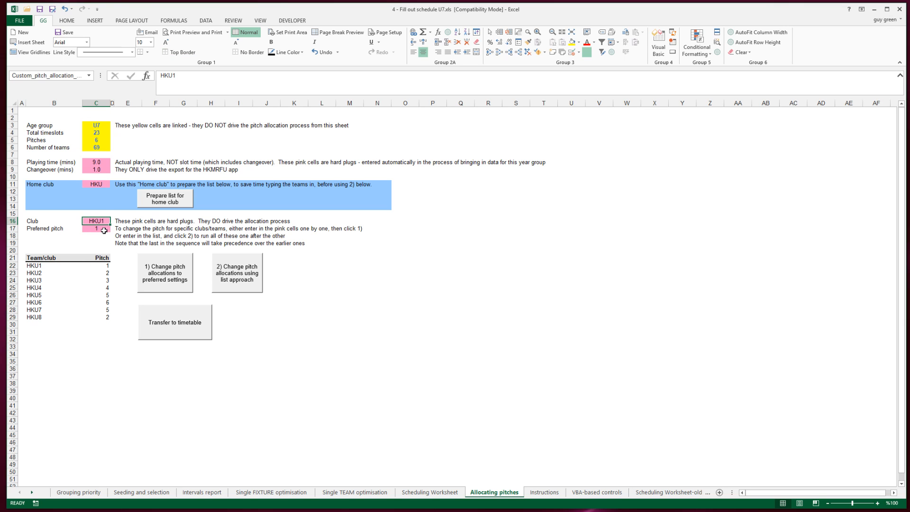
pyautogui.click(104, 231)
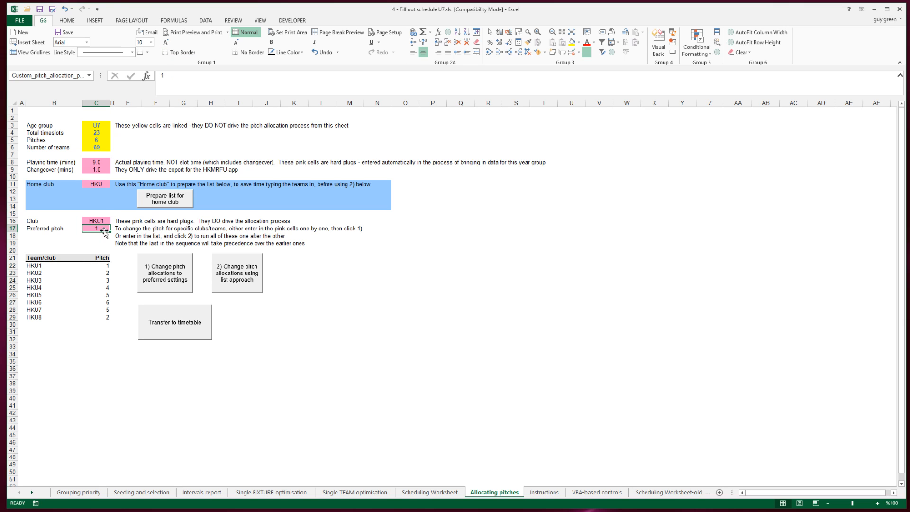
pyautogui.click(40, 267)
pyautogui.click(36, 273)
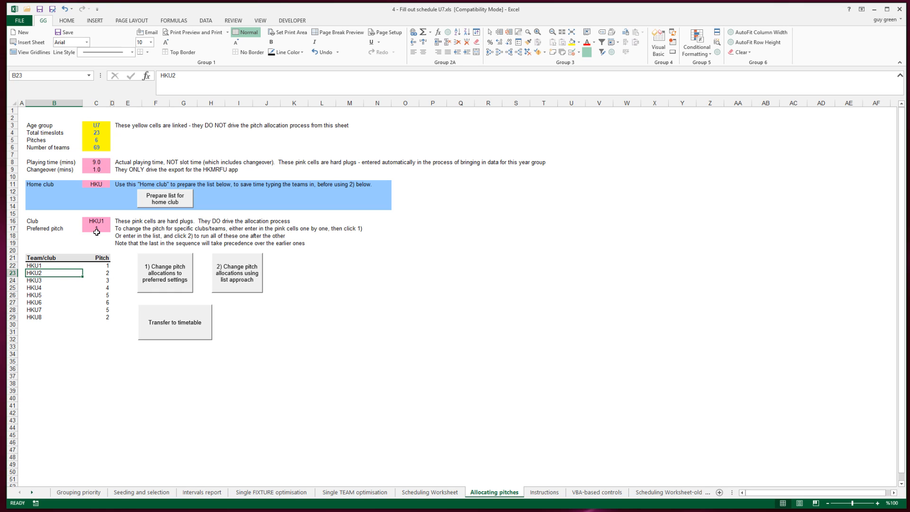
pyautogui.click(101, 273)
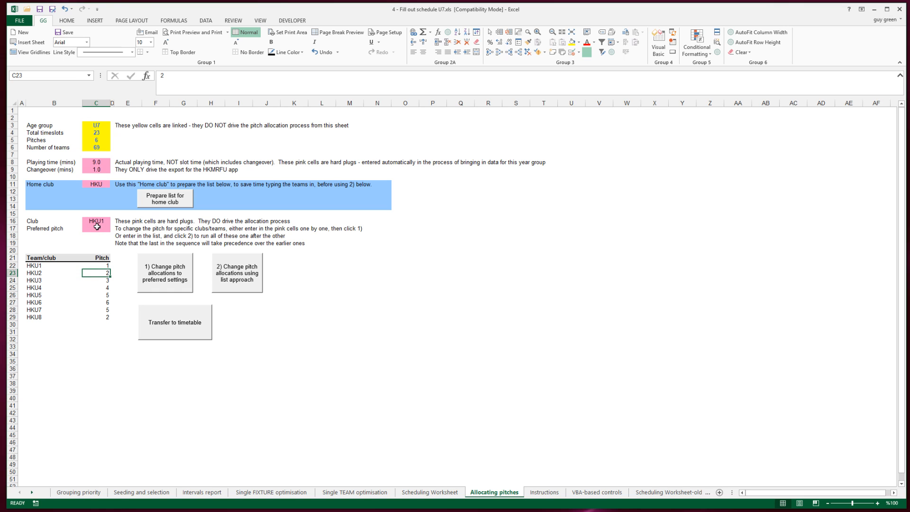
pyautogui.click(96, 231)
pyautogui.click(46, 274)
pyautogui.press('Right')
pyautogui.press('Left')
pyautogui.press('Down')
pyautogui.press('Down')
pyautogui.press('Down')
pyautogui.press('Down')
pyautogui.press('Down')
pyautogui.press('Down')
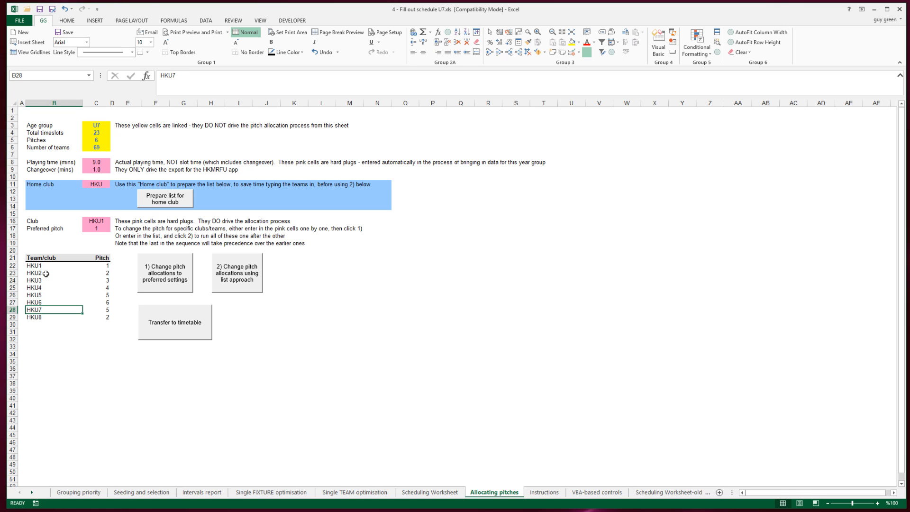
# Step: Go through the prepared team list in order from HKU1 to HKU8
pyautogui.click(45, 267)
pyautogui.press('Down')
pyautogui.press('Down')
pyautogui.press('Down')
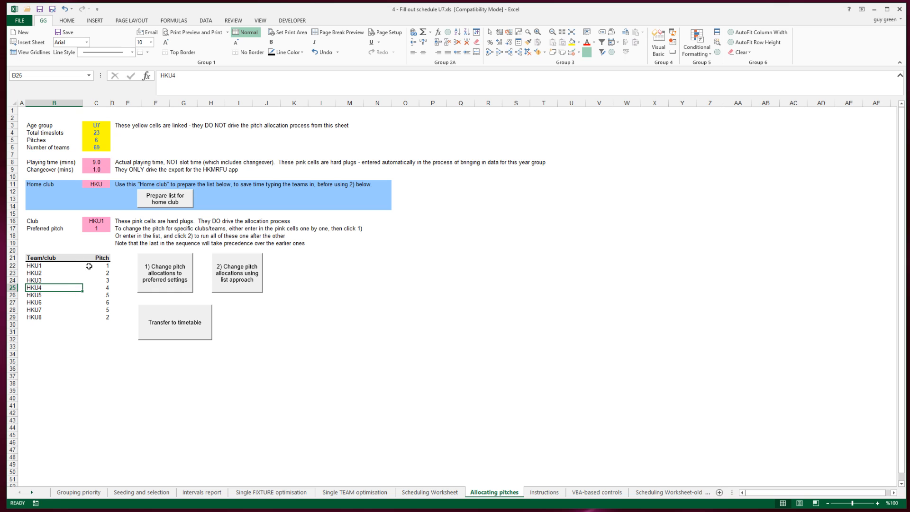
pyautogui.press('Down')
pyautogui.press('Down')
pyautogui.press('Down')
pyautogui.press('Down')
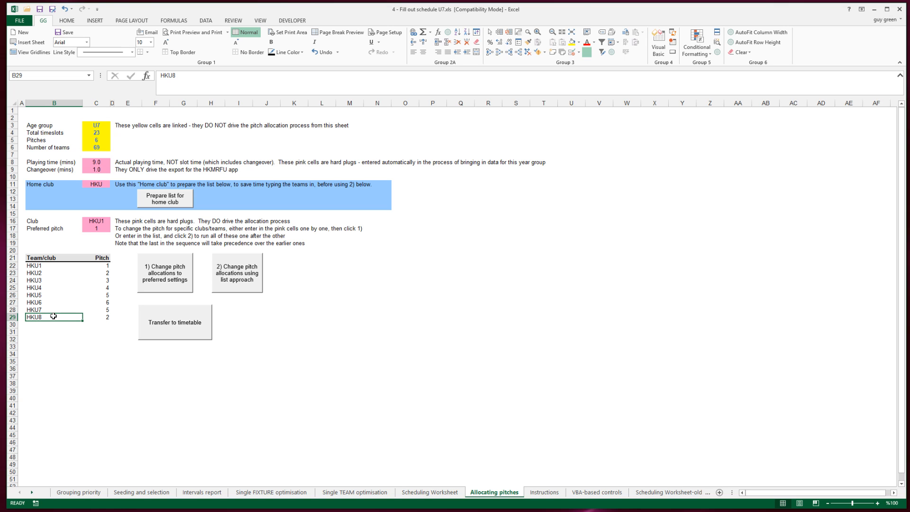
# Step: Change the pitch allocations for HKU1 to HKU8 using the list approach
pyautogui.click(46, 265)
pyautogui.press('Down')
pyautogui.press('Down')
pyautogui.press('Down')
pyautogui.press('Down')
pyautogui.press('Down')
pyautogui.press('Down')
pyautogui.press('Down')
pyautogui.click(240, 283)
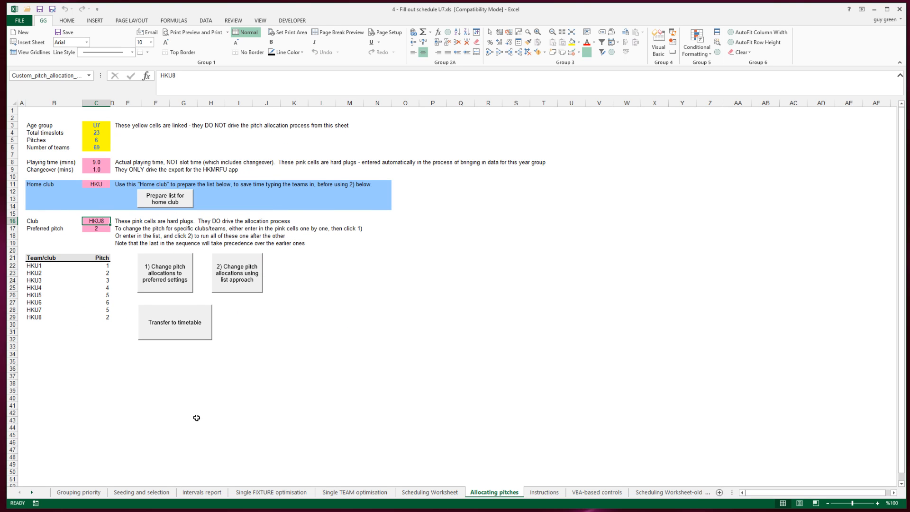
# Step: Refresh the data on the Single TEAM optimisation sheet and glance at the Scheduling Worksheet
pyautogui.click(355, 493)
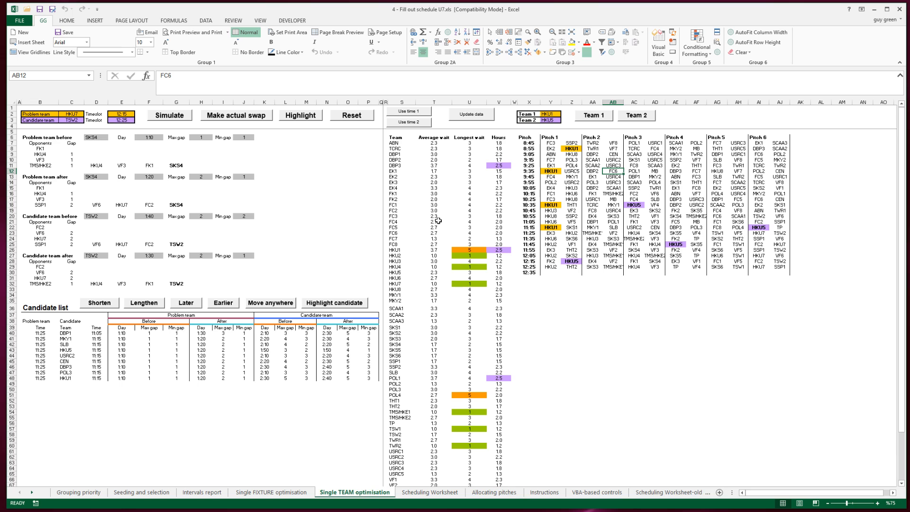
pyautogui.click(474, 120)
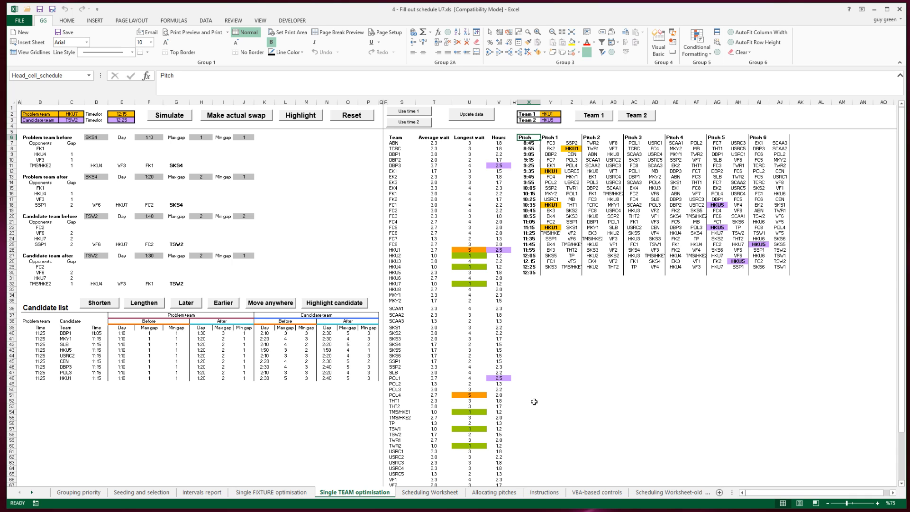
pyautogui.click(435, 493)
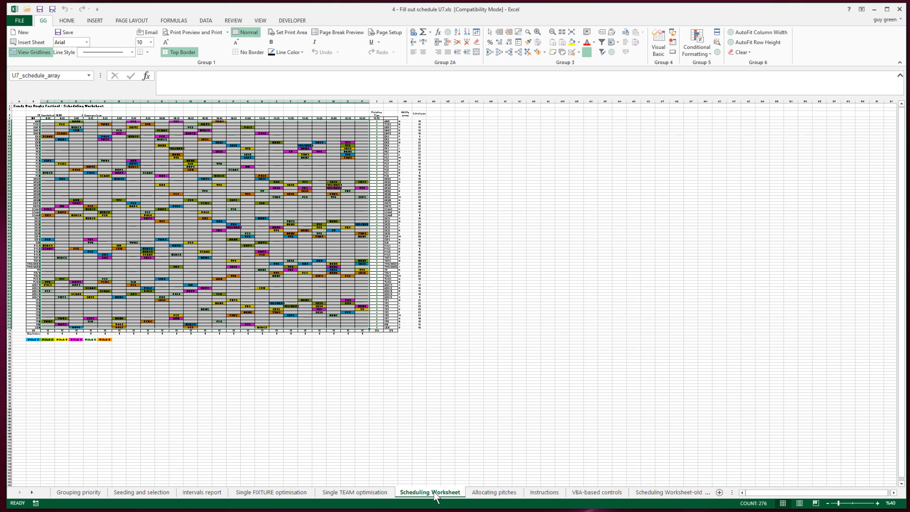
pyautogui.click(360, 493)
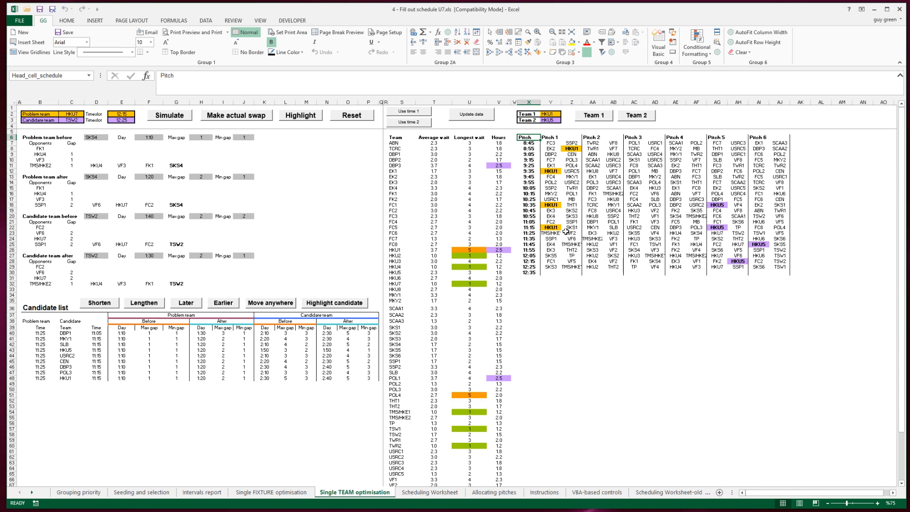
# Step: In the schedule's 11:45 row, examine the pitches allocated to HKU7 and HKU5
pyautogui.click(550, 115)
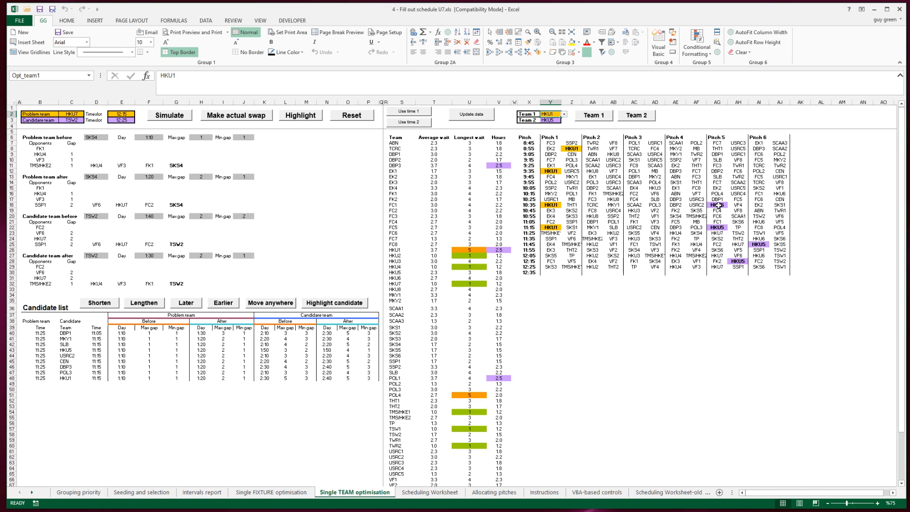
pyautogui.click(734, 245)
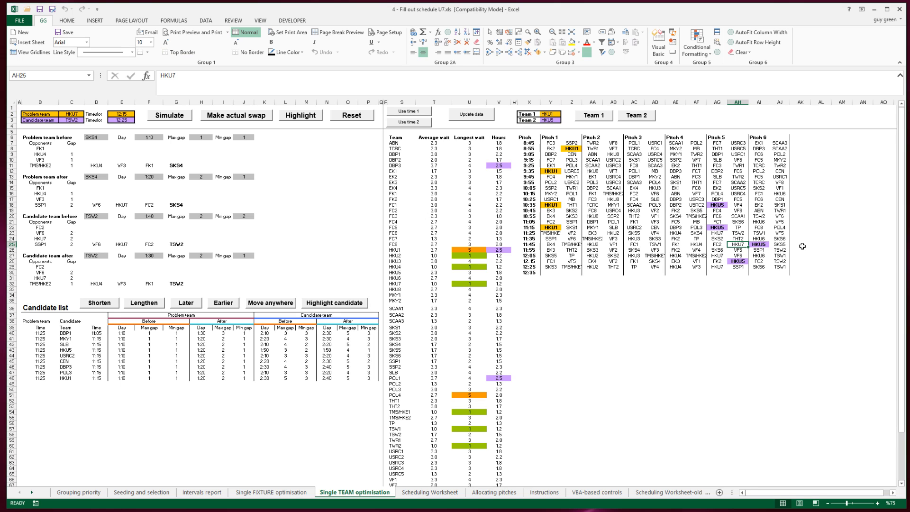
pyautogui.press('Right')
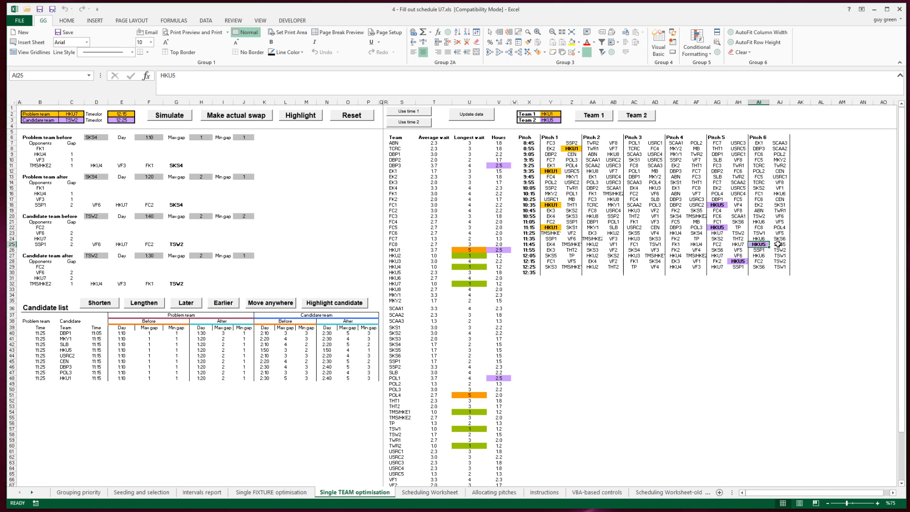
pyautogui.press('Left')
pyautogui.press('Left')
pyautogui.press('Right')
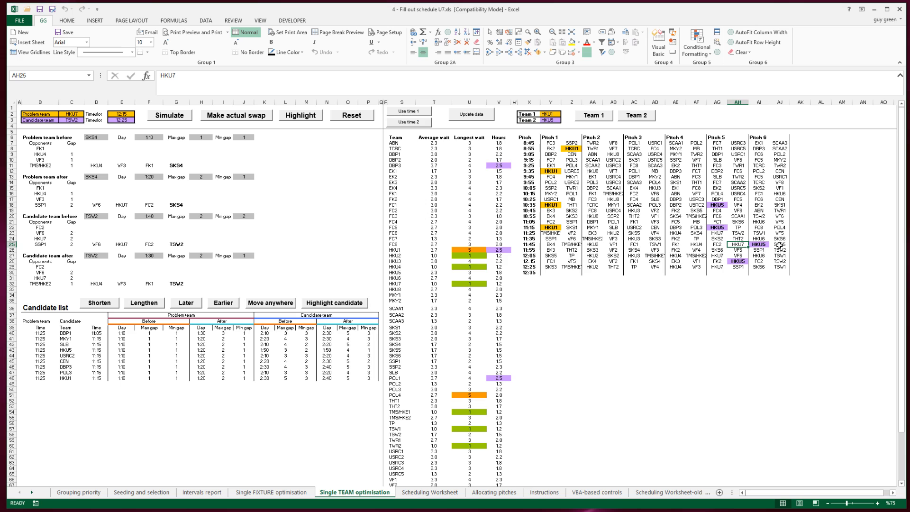
pyautogui.press('Right')
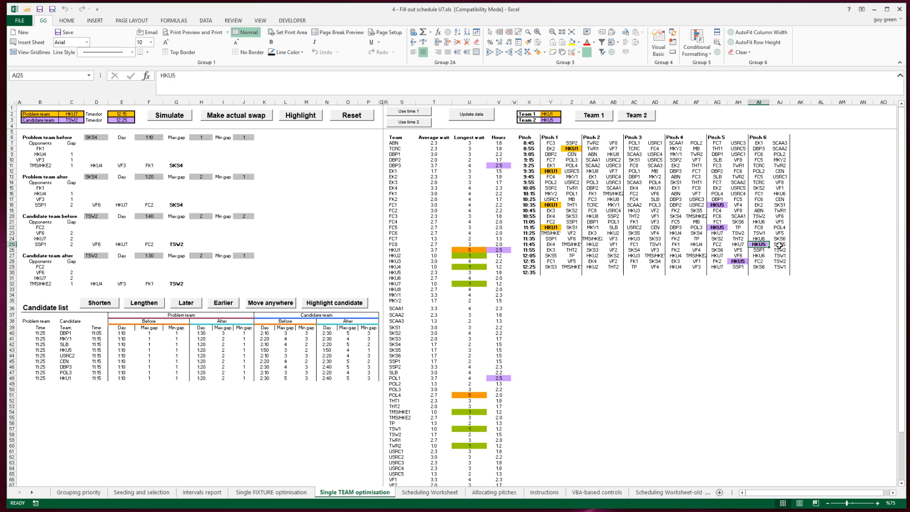
pyautogui.press('Left')
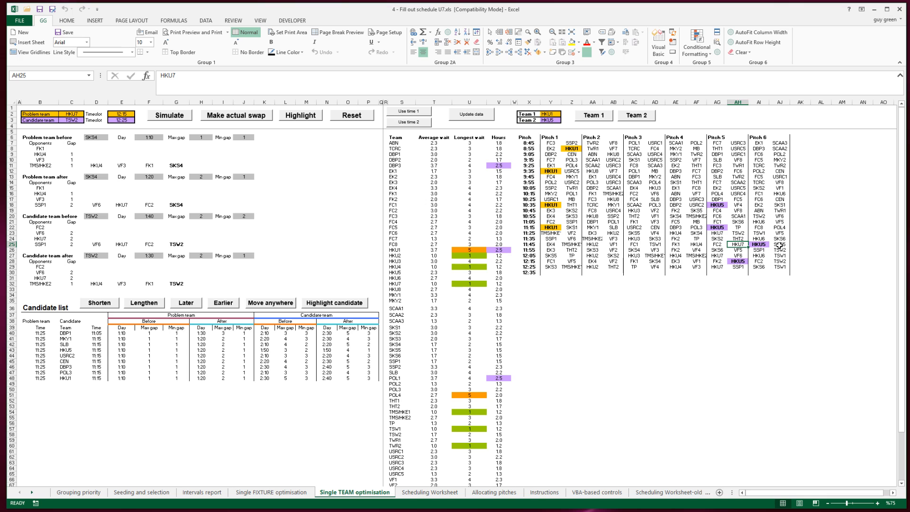
# Step: Check HKU7's pitch entry in the team and pitch list on the Allocating pitches sheet
pyautogui.click(502, 493)
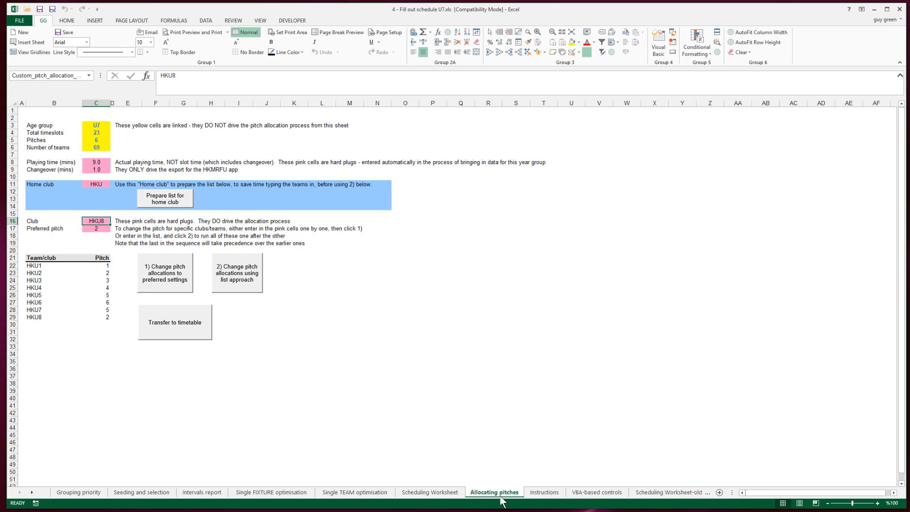
pyautogui.click(104, 309)
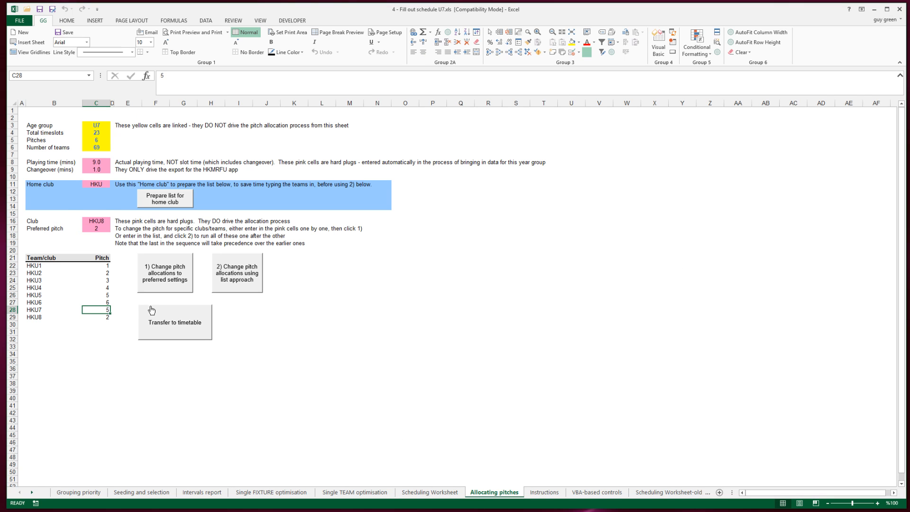
pyautogui.press('Left')
pyautogui.press('Left')
pyautogui.press('Right')
pyautogui.press('Right')
# Step: On the Single TEAM optimisation sheet, set Team 1 to HKU2 and then HKU3 to examine each team's highlighted fixtures
pyautogui.click(353, 493)
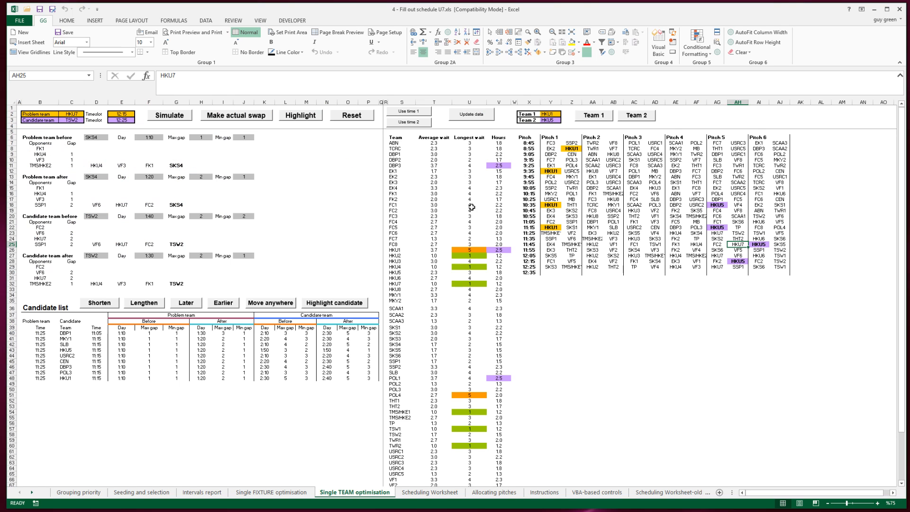
pyautogui.click(545, 114)
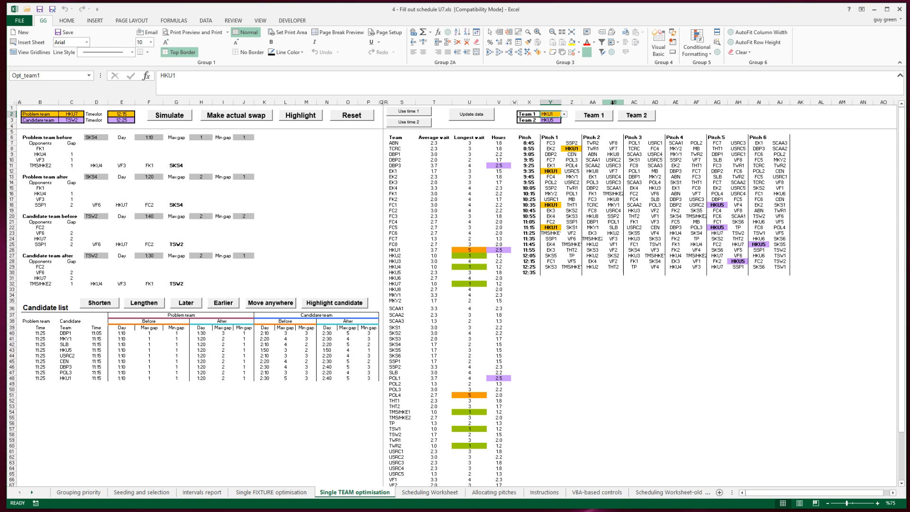
pyautogui.write('HKU2')
pyautogui.press('Return')
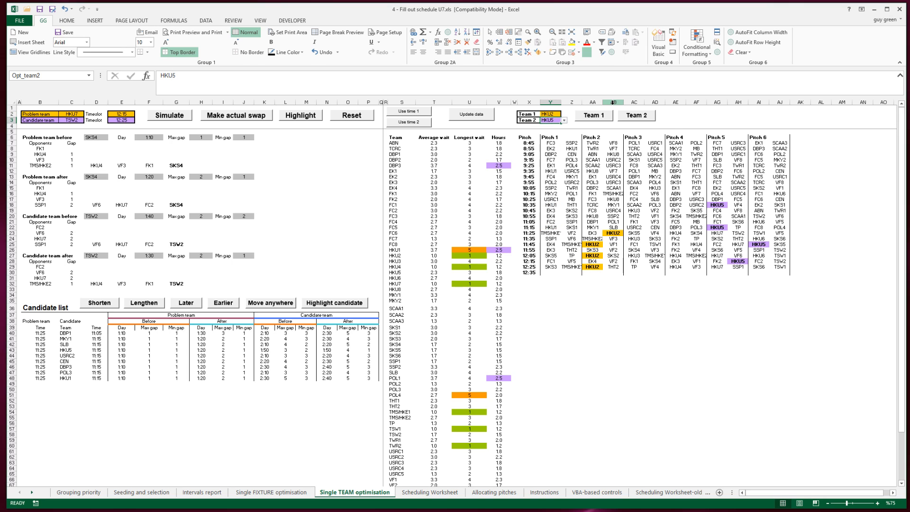
pyautogui.press('Up')
pyautogui.write('HKU3')
pyautogui.press('Return')
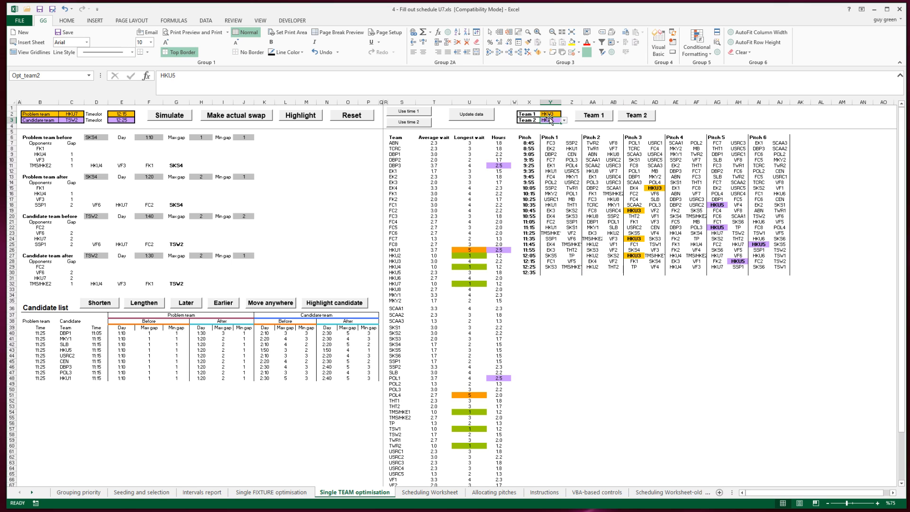
# Step: Set Team 1 to HKU4 and then HKU6 to check the pitches of their fixtures
pyautogui.press('Up')
pyautogui.write('HKU')
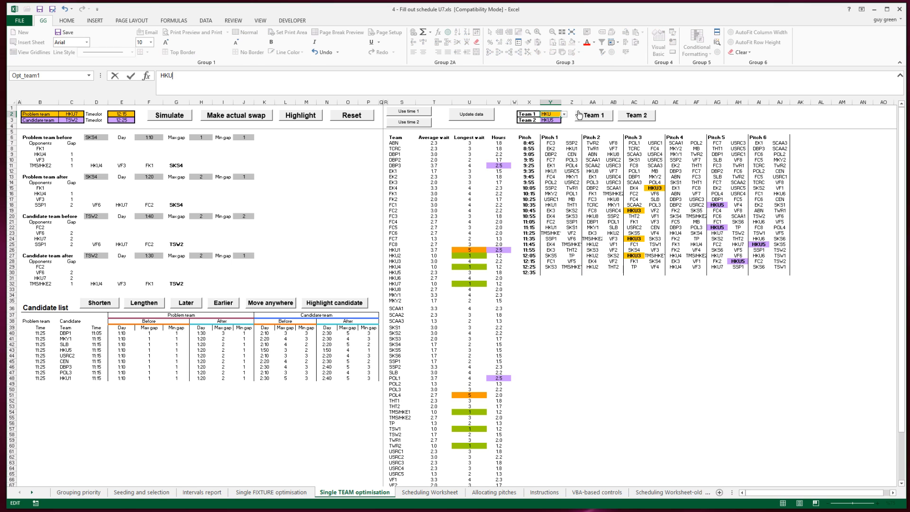
pyautogui.write('4')
pyautogui.press('Return')
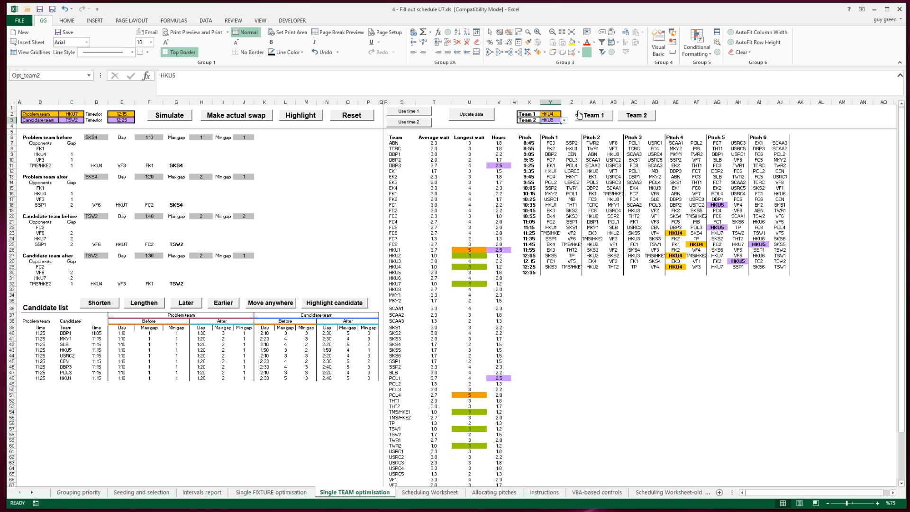
pyautogui.click(552, 116)
pyautogui.write('HKU')
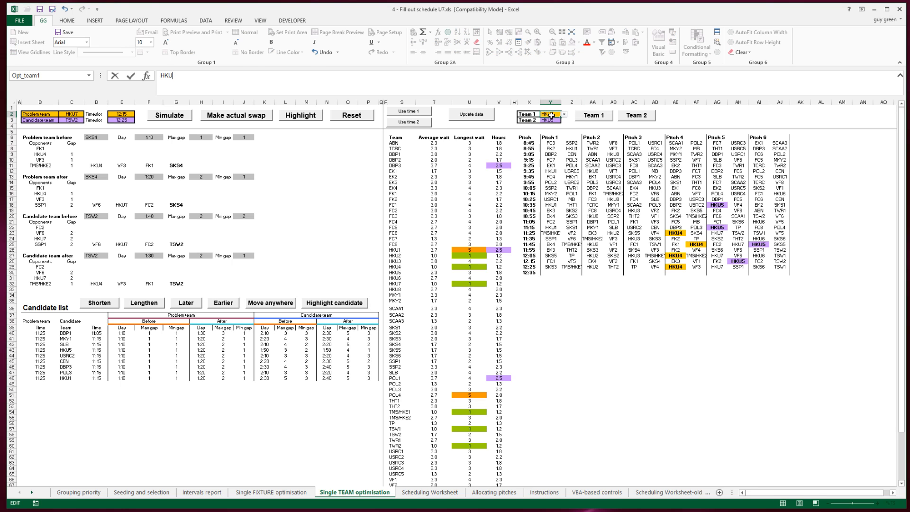
pyautogui.write('6')
pyautogui.press('Return')
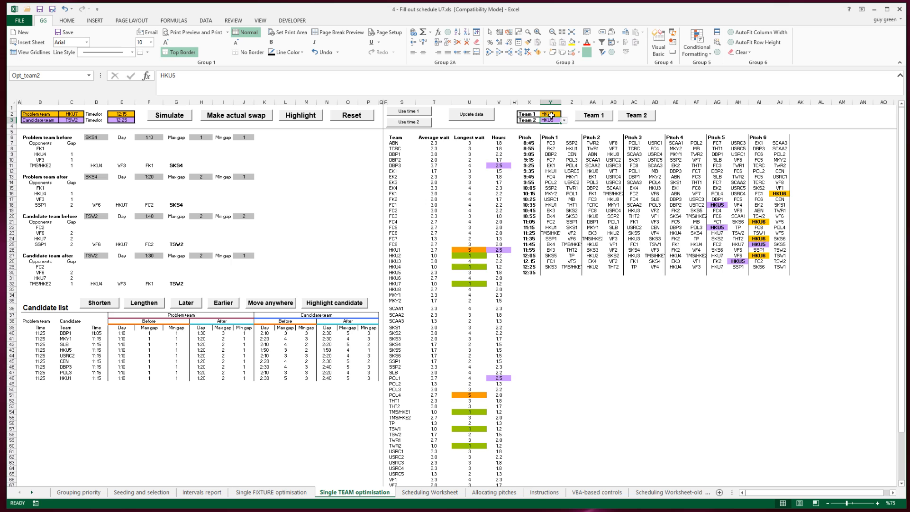
# Step: Set Team 1 to HKU7 and finally HKU8 to highlight their fixtures in the schedule
pyautogui.click(552, 115)
pyautogui.press('F2')
pyautogui.press('BackSpace')
pyautogui.write('7')
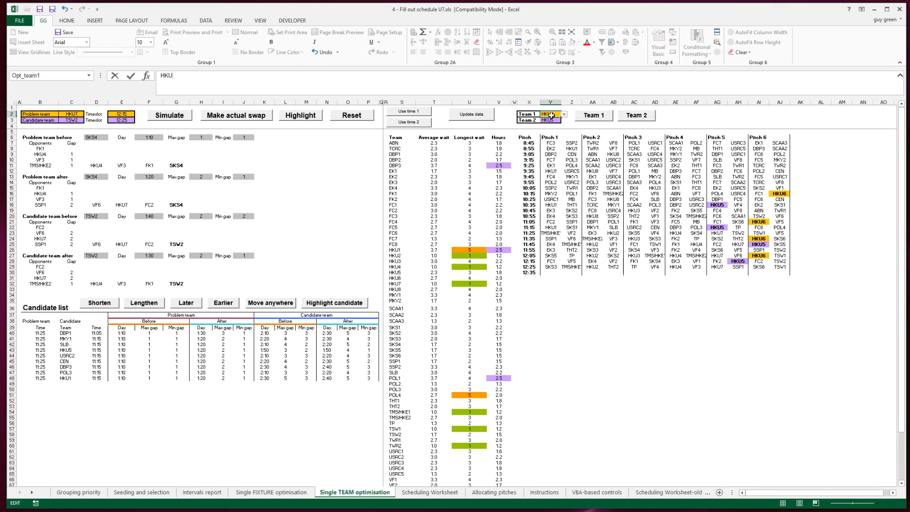
pyautogui.press('Return')
pyautogui.click(551, 115)
pyautogui.press('F2')
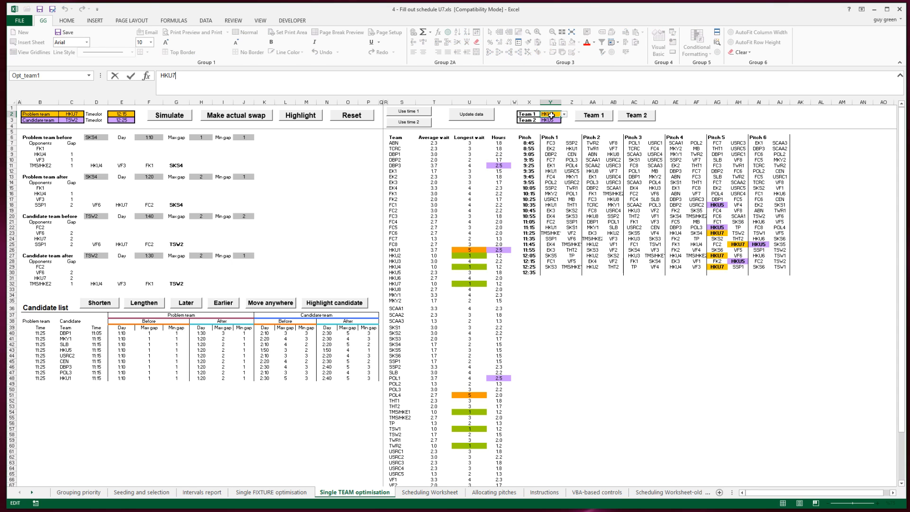
pyautogui.press('BackSpace')
pyautogui.write('8')
pyautogui.press('Return')
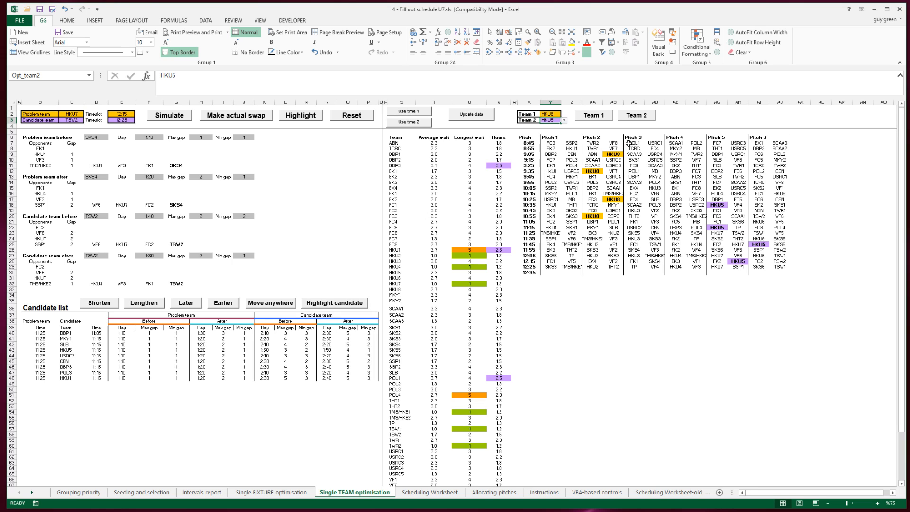
# Step: Select the Pitch 3 fixtures from 8:45 to 10:35 in the schedule
pyautogui.moveTo(629, 143); pyautogui.dragTo(648, 205)
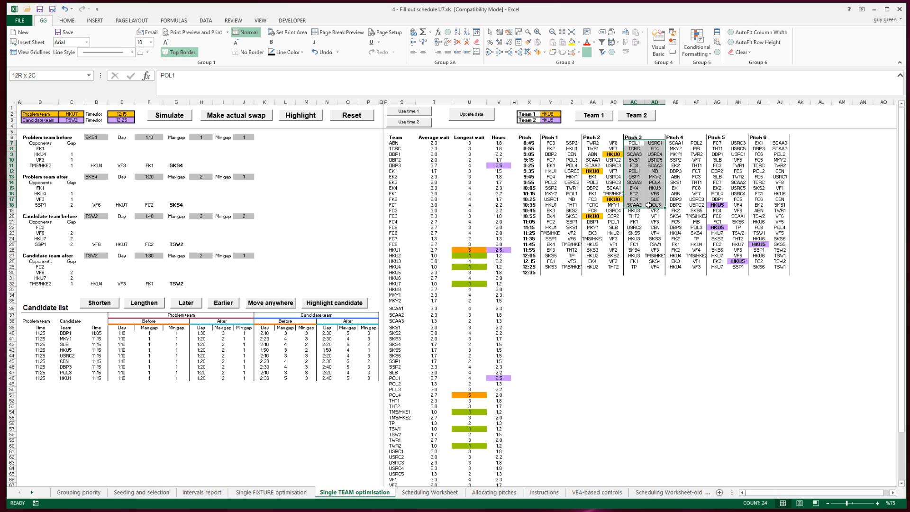
pyautogui.moveTo(648, 205); pyautogui.dragTo(649, 205)
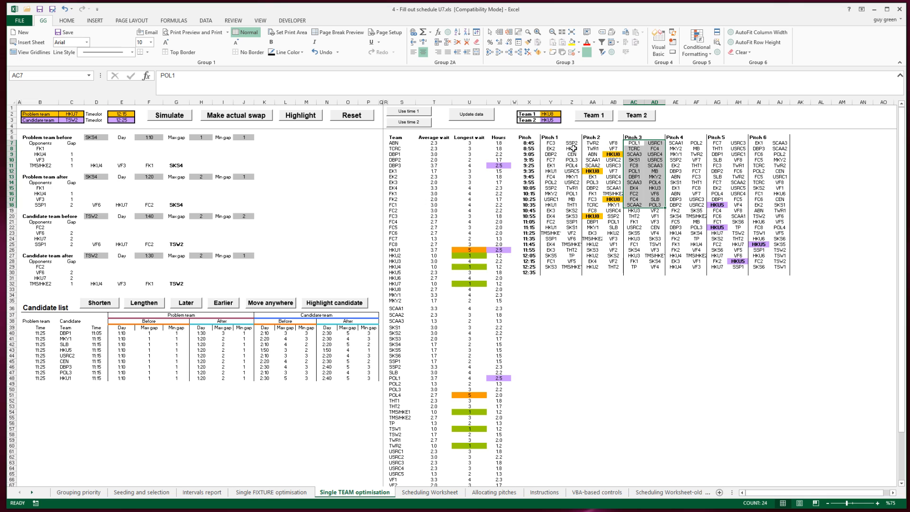
# Step: Return to the Allocating pitches sheet and examine the pitch entries of HKU5 and HKU8 in the list
pyautogui.click(495, 492)
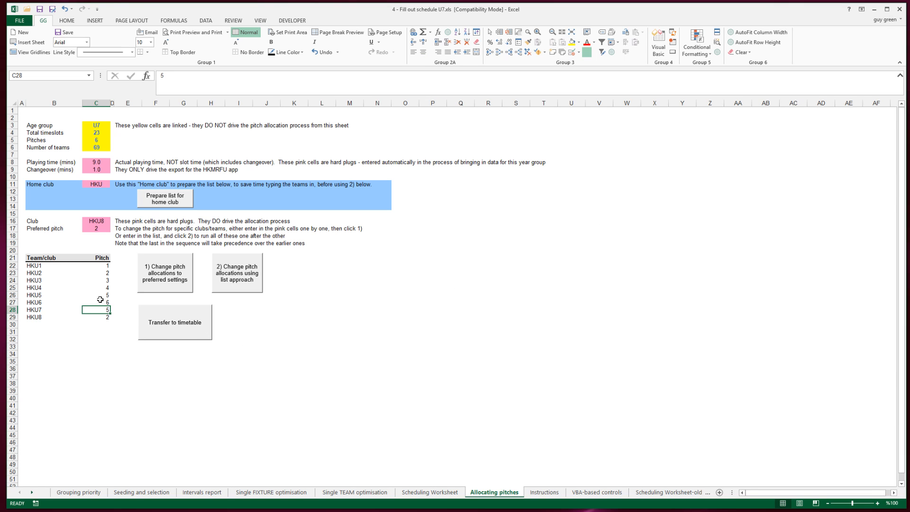
pyautogui.click(97, 295)
pyautogui.click(100, 317)
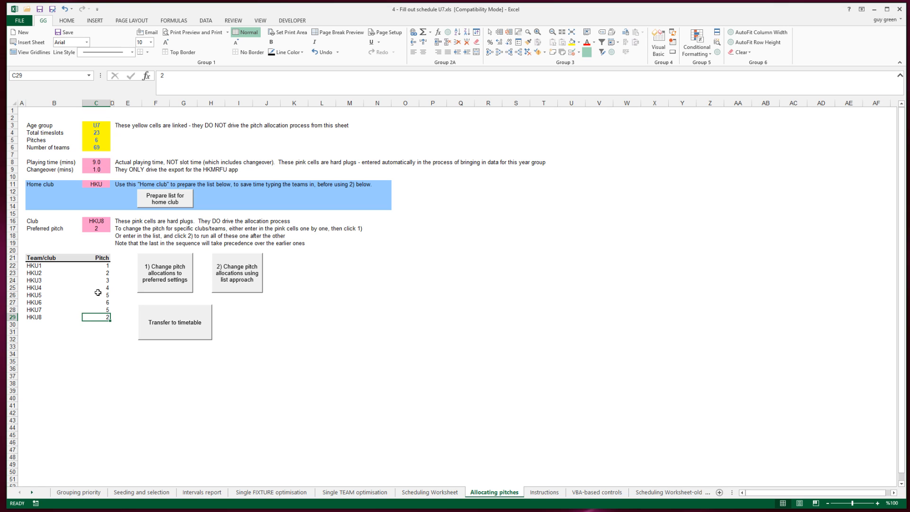
# Step: Compare the HKU5 and HKU8 pitch entries in the allocation list with their highlighted fixtures on the Single TEAM optimisation sheet
pyautogui.click(97, 295)
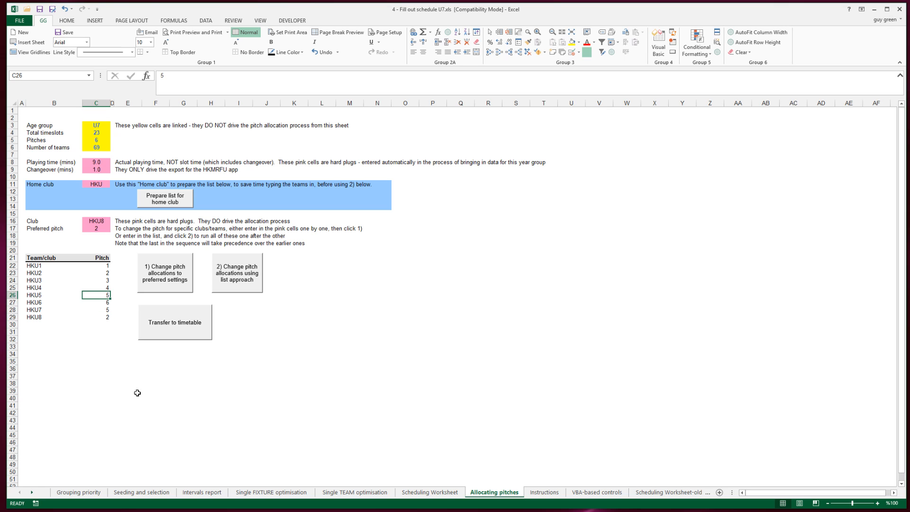
pyautogui.click(354, 492)
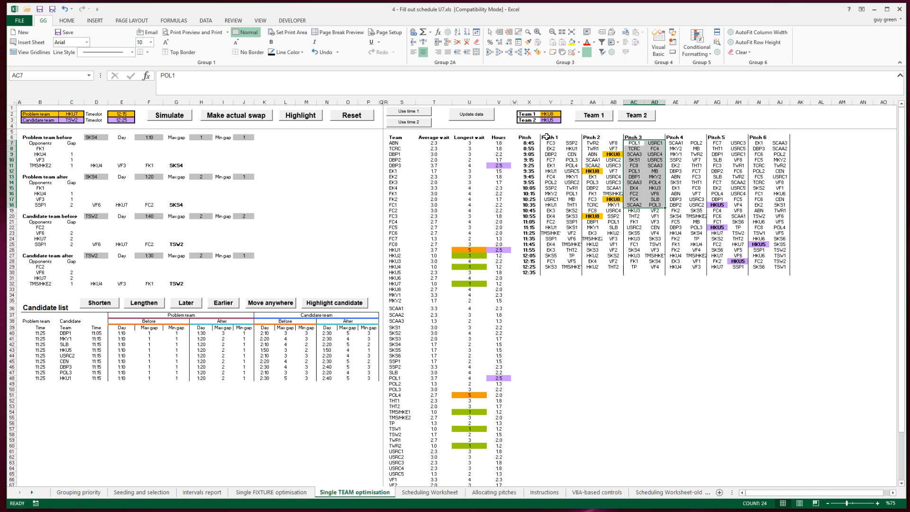
pyautogui.click(494, 493)
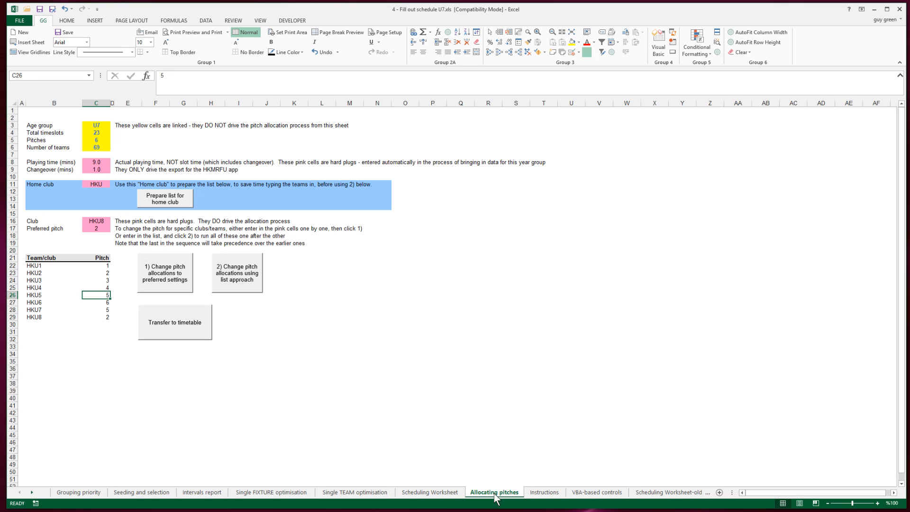
pyautogui.click(97, 317)
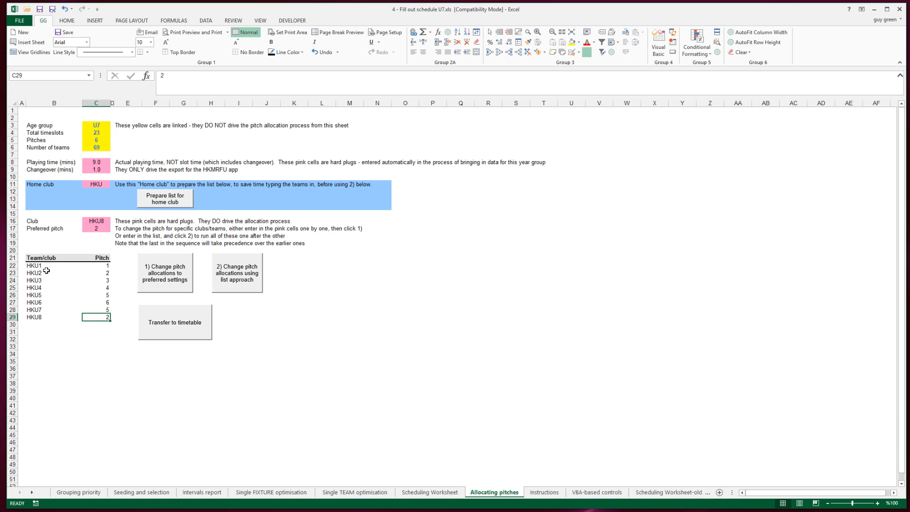
pyautogui.click(236, 273)
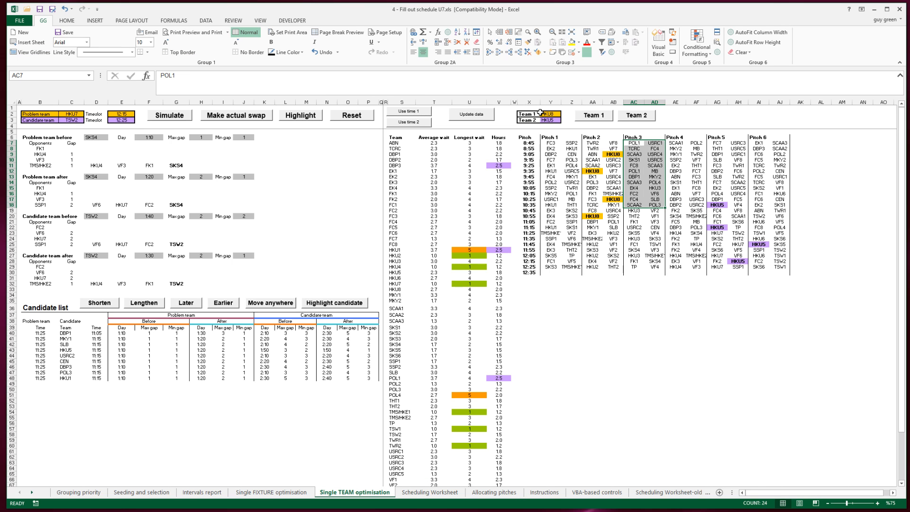
# Step: Set Team 2 to HKU2 on the Single TEAM optimisation sheet to compare its fixtures with those of HKU8
pyautogui.click(549, 120)
pyautogui.write('H')
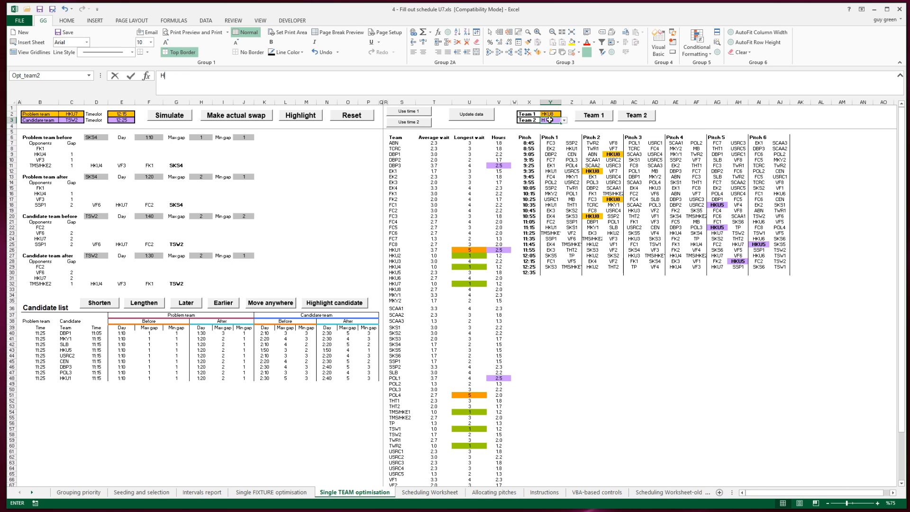
pyautogui.write('KU2')
pyautogui.press('Return')
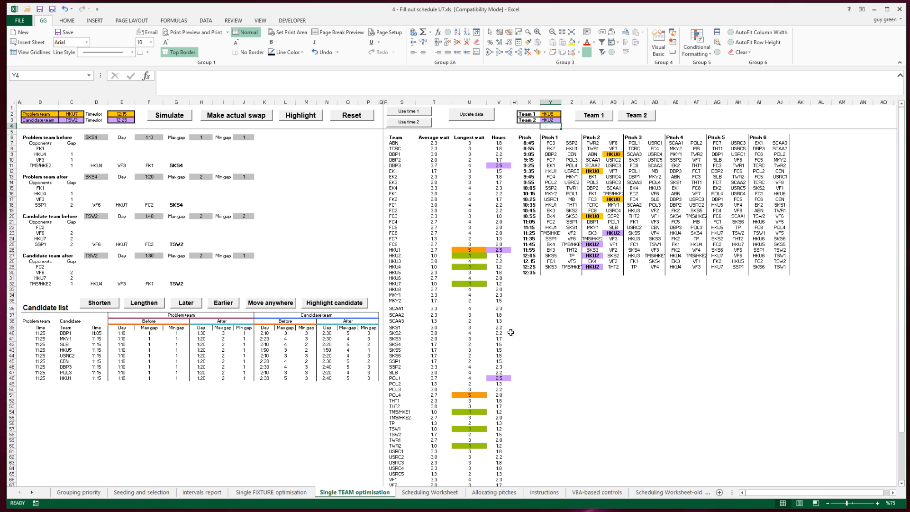
# Step: Return to the Allocating pitches sheet and review the pitch entries from HKU8 up to HKU5 and down to HKU7
pyautogui.click(494, 492)
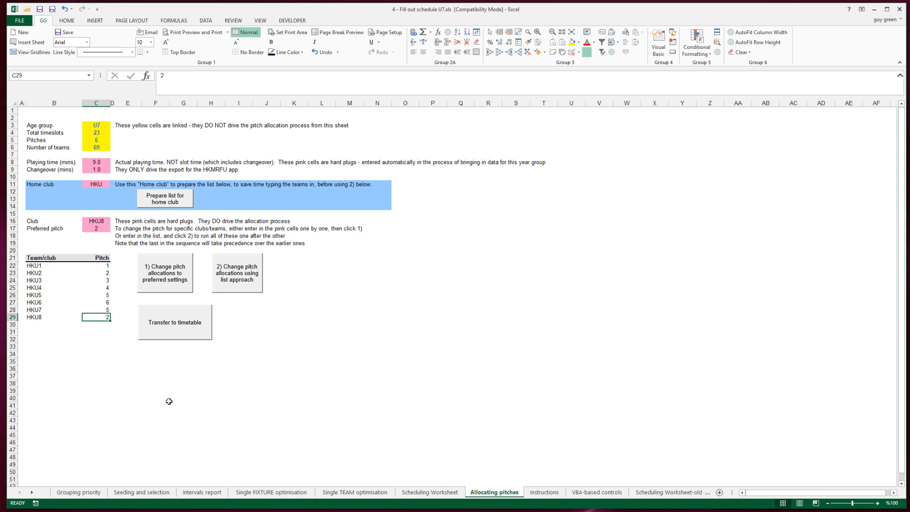
pyautogui.press('Up')
pyautogui.press('Up')
pyautogui.press('Up')
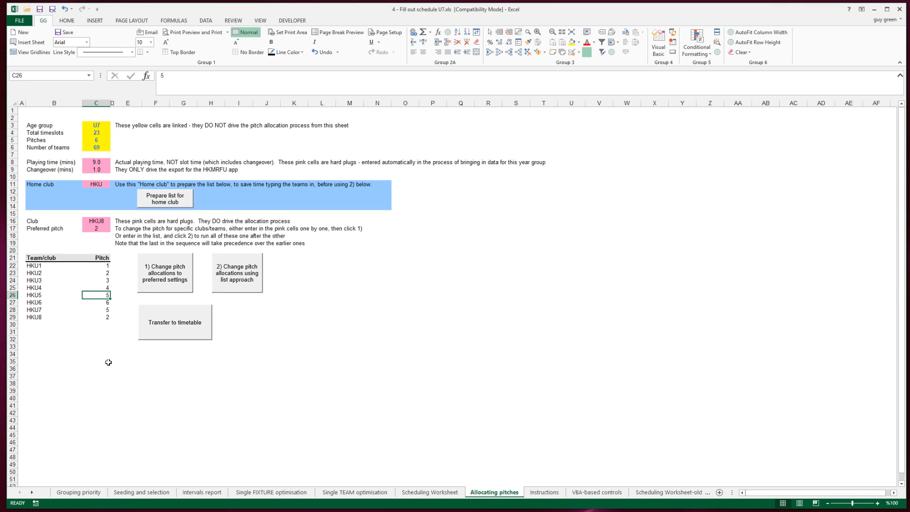
pyautogui.press('Down')
pyautogui.press('Down')
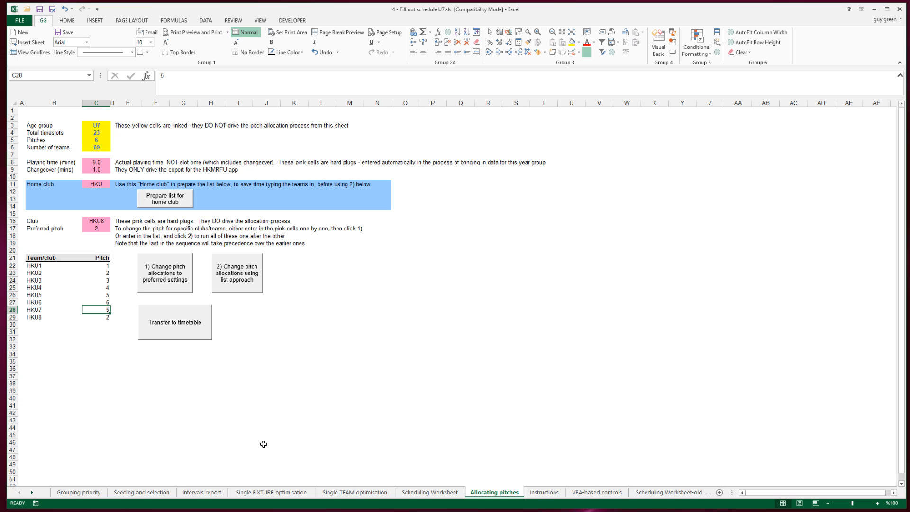
# Step: On the Single TEAM optimisation sheet, set Team 1 to HKU5 and Team 2 to HKU7 to highlight their fixtures
pyautogui.click(353, 493)
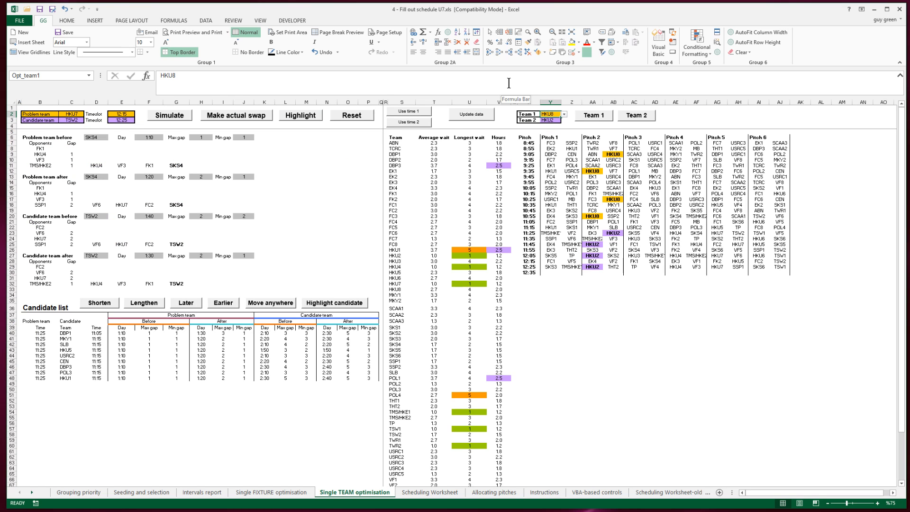
pyautogui.write('HKU2')
pyautogui.press('Return')
pyautogui.write('HKU')
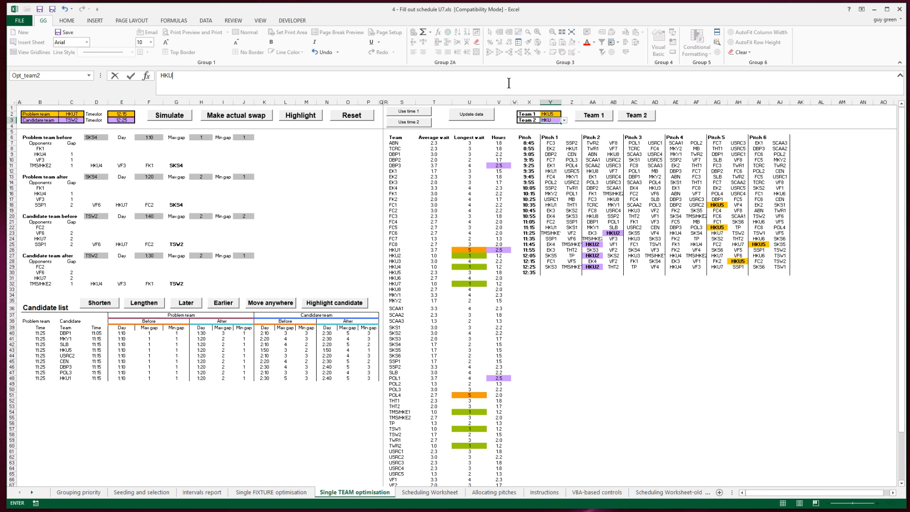
pyautogui.write('7')
pyautogui.press('Return')
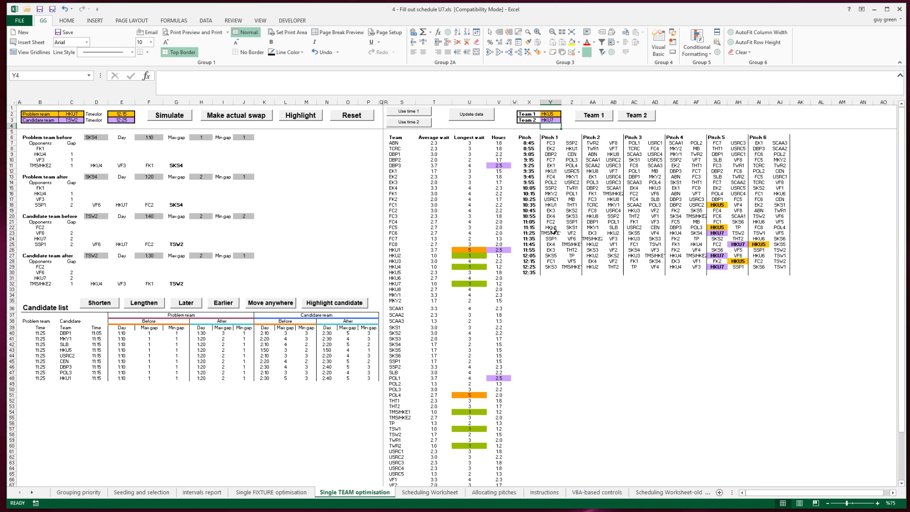
# Step: Examine the Pitch 1 fixtures from the 8:55 HKU1 match down to the 11:15 HKU1 match
pyautogui.click(570, 154)
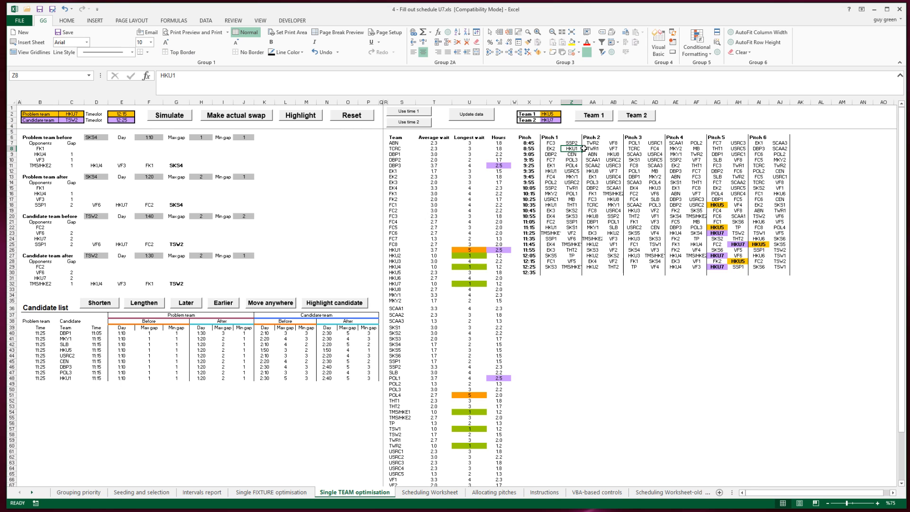
pyautogui.press('Down')
pyautogui.press('Down')
pyautogui.press('Down')
pyautogui.press('Down')
pyautogui.press('Down')
pyautogui.press('Down')
pyautogui.press('Down')
pyautogui.press('Down')
pyautogui.press('Down')
pyautogui.press('Down')
pyautogui.press('Down')
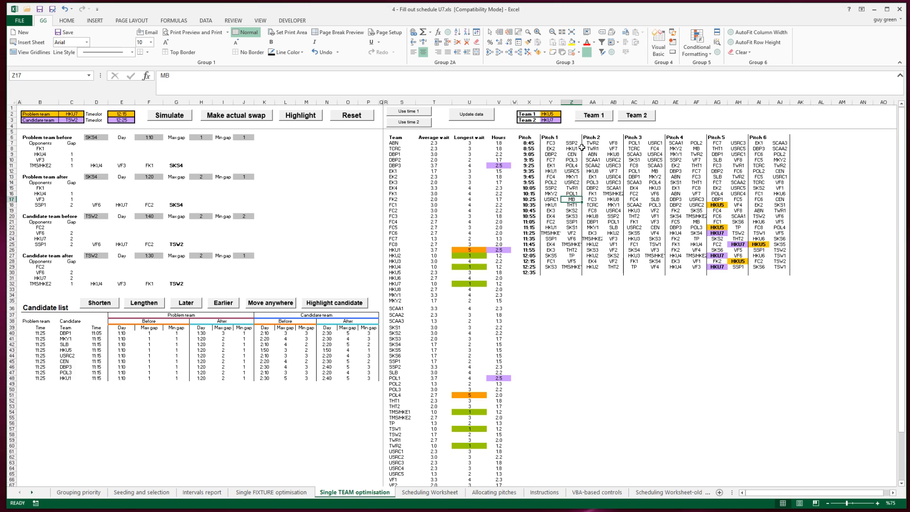
pyautogui.press('Left')
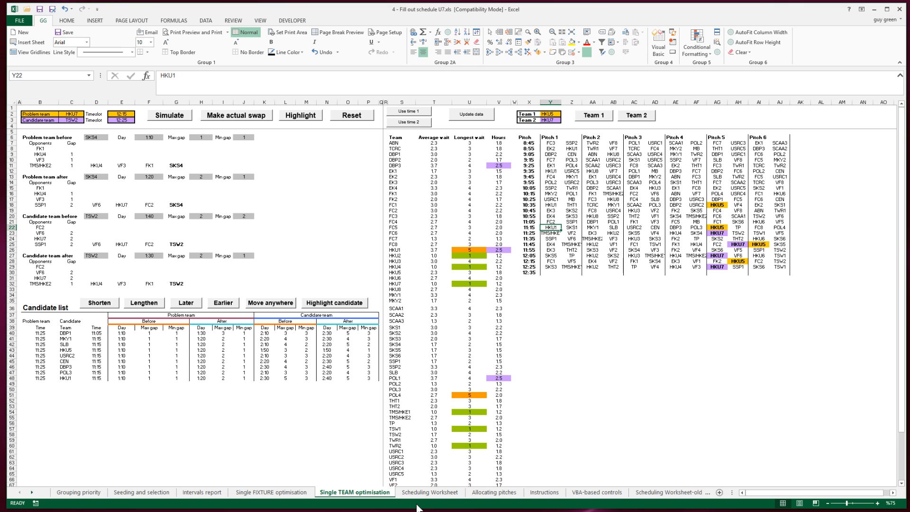
# Step: On the Allocating pitches sheet, set the HKU7 pitch to 1 and rerun the pitch allocation using the list approach
pyautogui.click(494, 492)
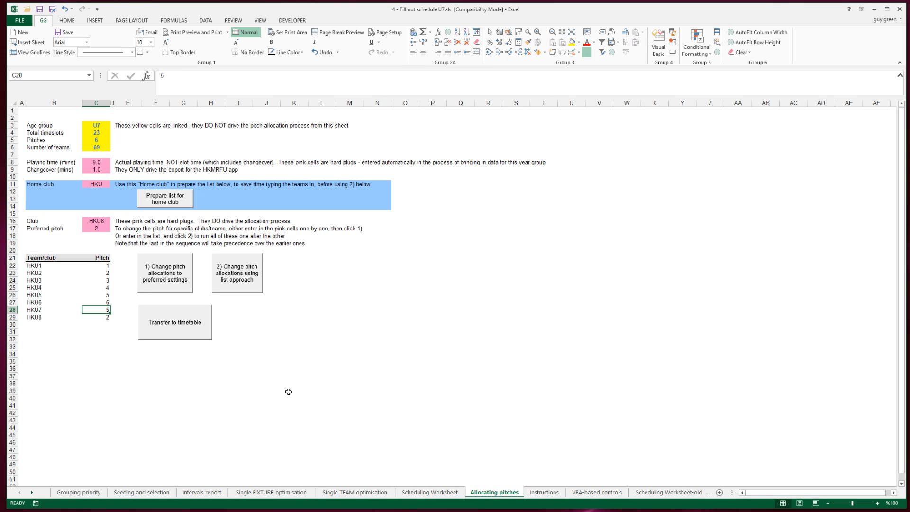
pyautogui.press('Down')
pyautogui.press('Up')
pyautogui.write('1')
pyautogui.press('Up')
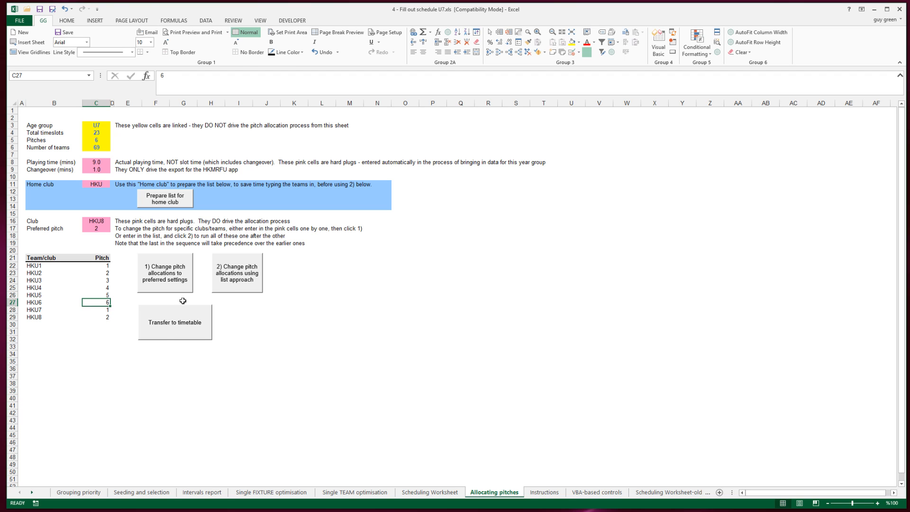
pyautogui.click(221, 272)
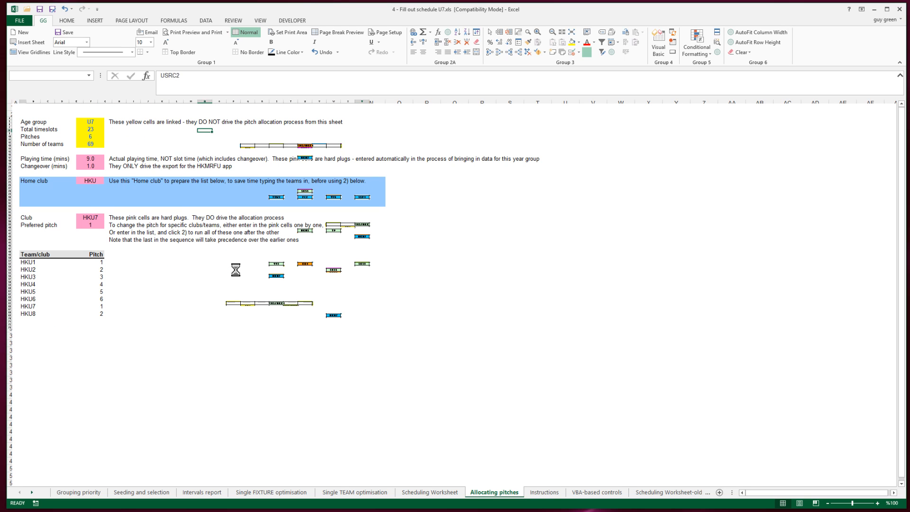
# Step: Update the schedule data on the Single TEAM optimisation sheet and set Team 1 to HKU1 to check it against HKU7
pyautogui.click(360, 494)
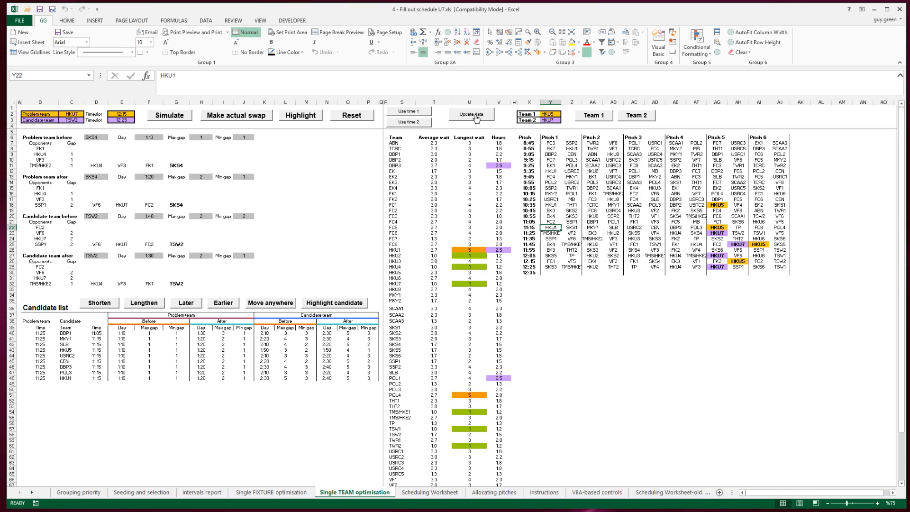
pyautogui.click(476, 118)
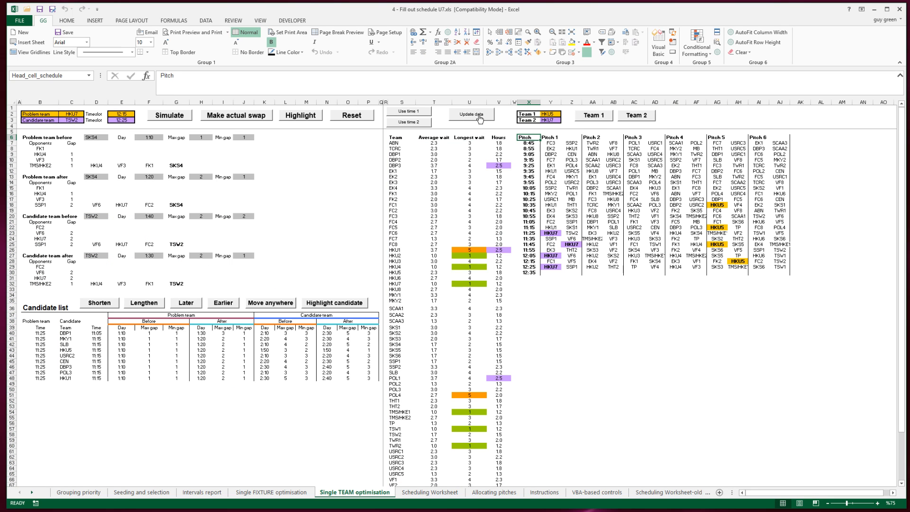
pyautogui.click(553, 114)
pyautogui.write('HKU1')
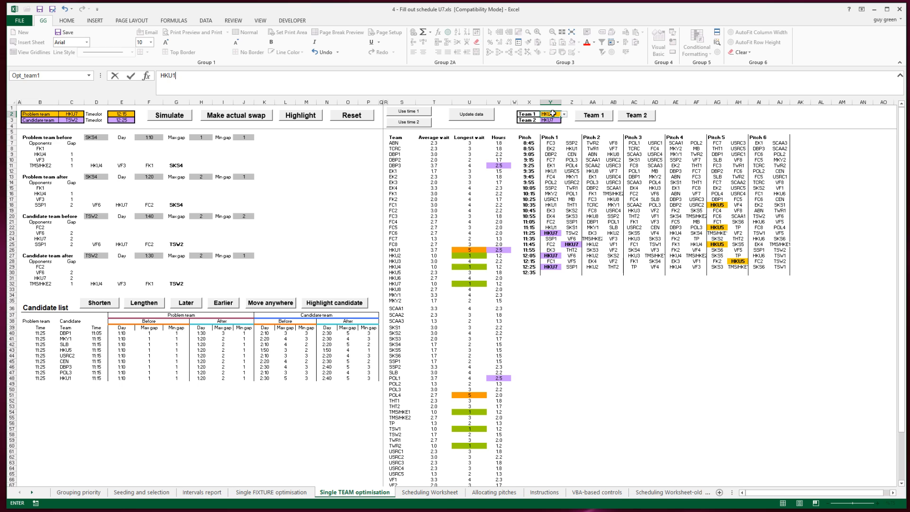
pyautogui.press('Return')
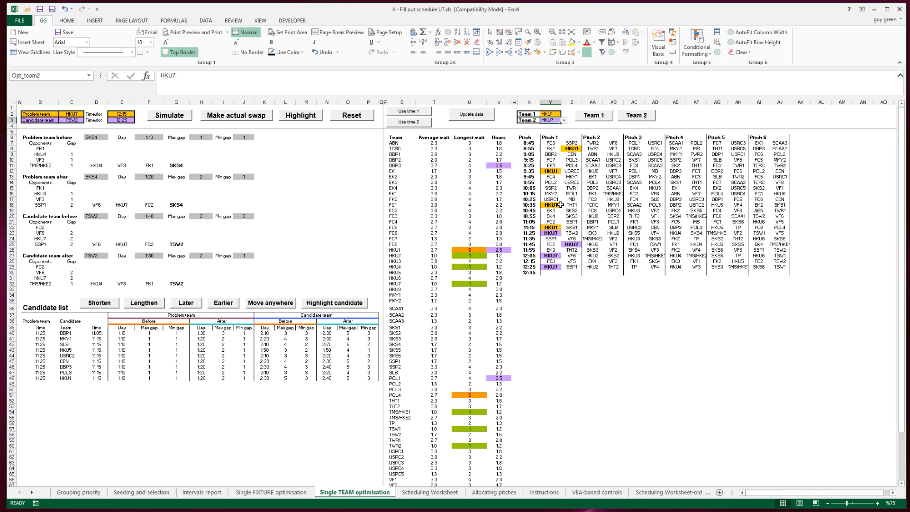